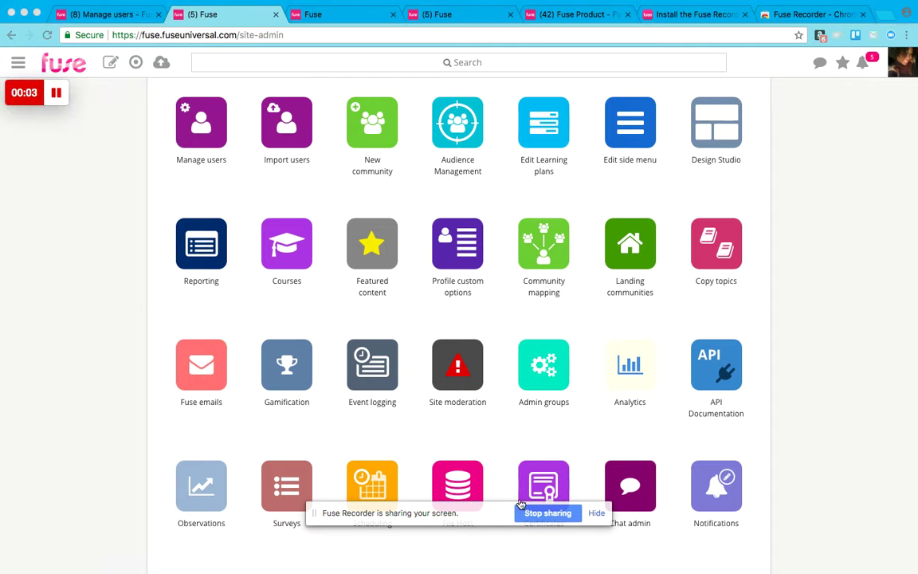
- Open the Surveys page from site administration and switch to the Vp Test Survey draft open for editing
left_click(595, 513)
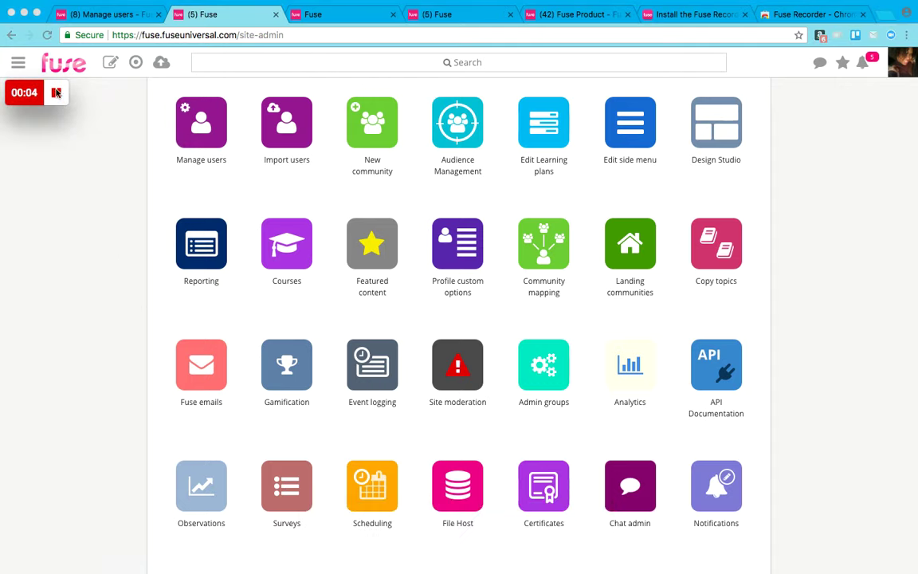
left_click(18, 63)
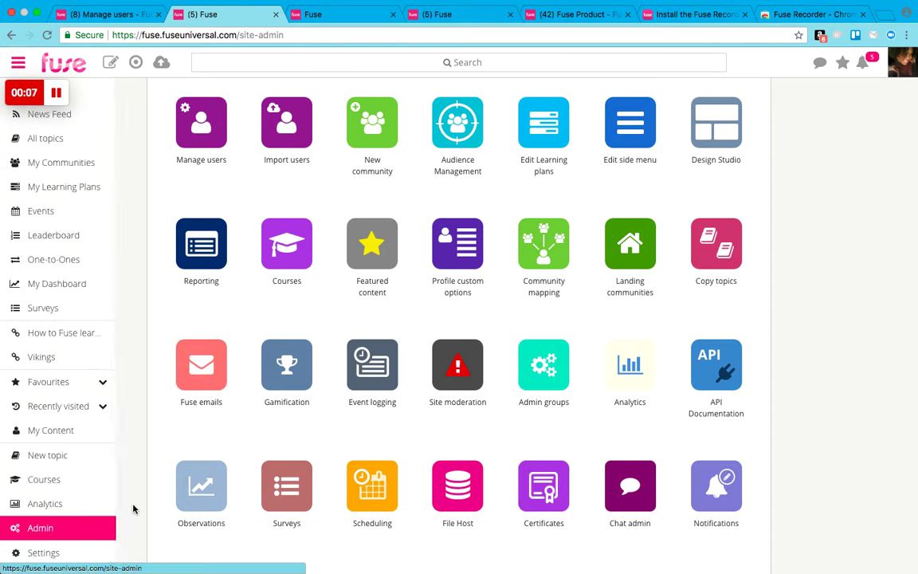
left_click(283, 498)
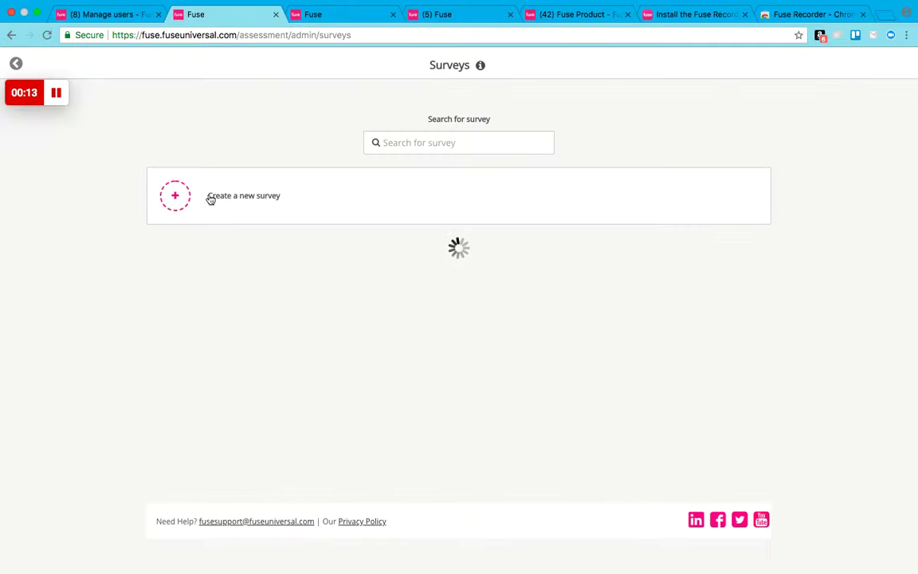
left_click(322, 23)
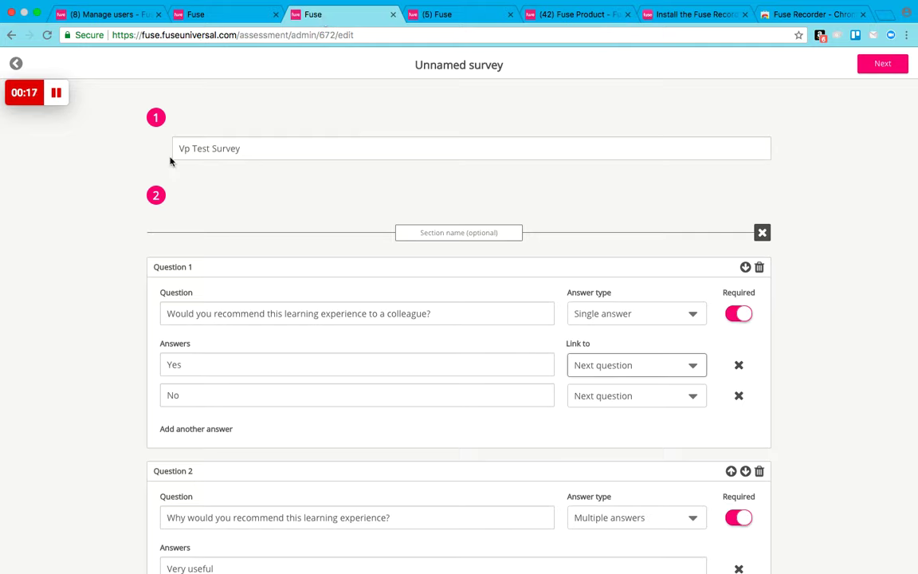
- Select the survey's title, and try entering "A" as the first section's name and clear it again
left_click(260, 151)
triple_click(208, 147)
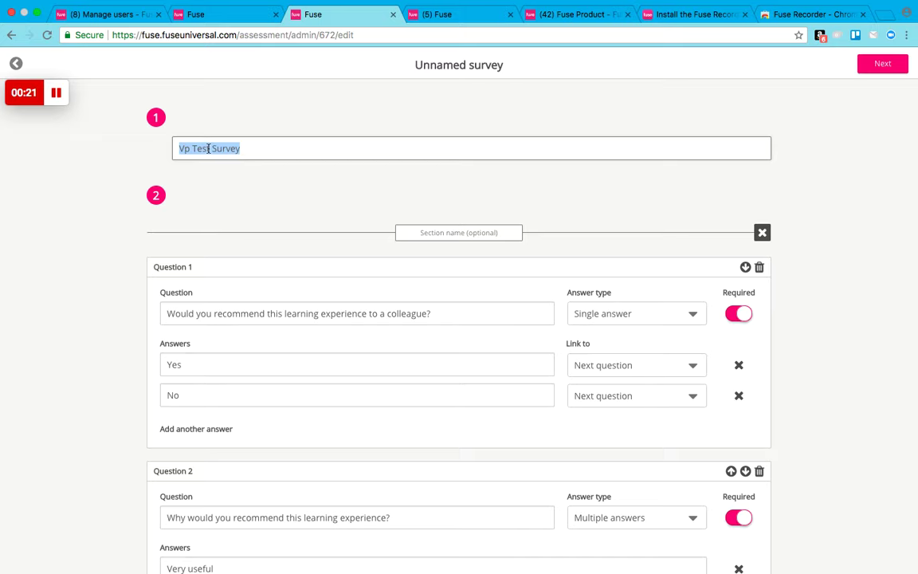
scroll(311, 223, "down", 1)
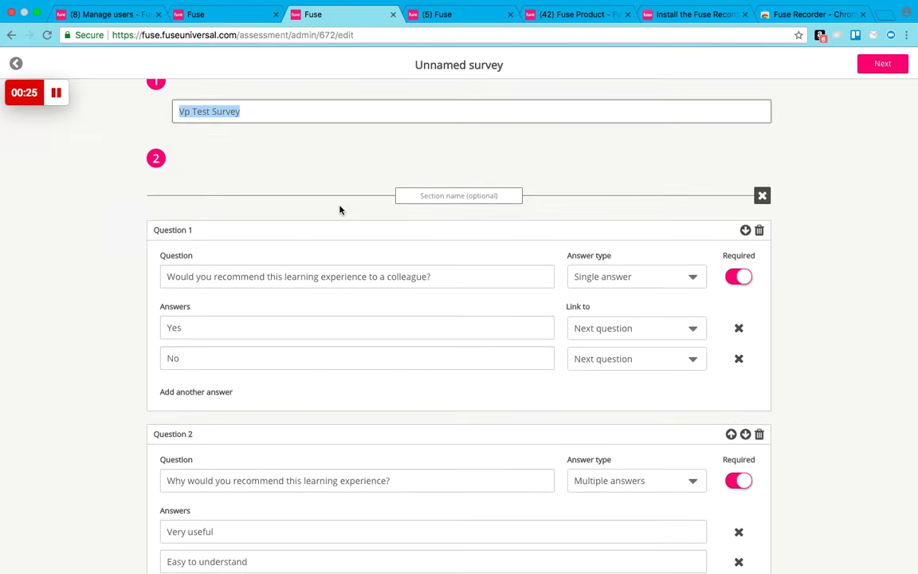
left_click(469, 196)
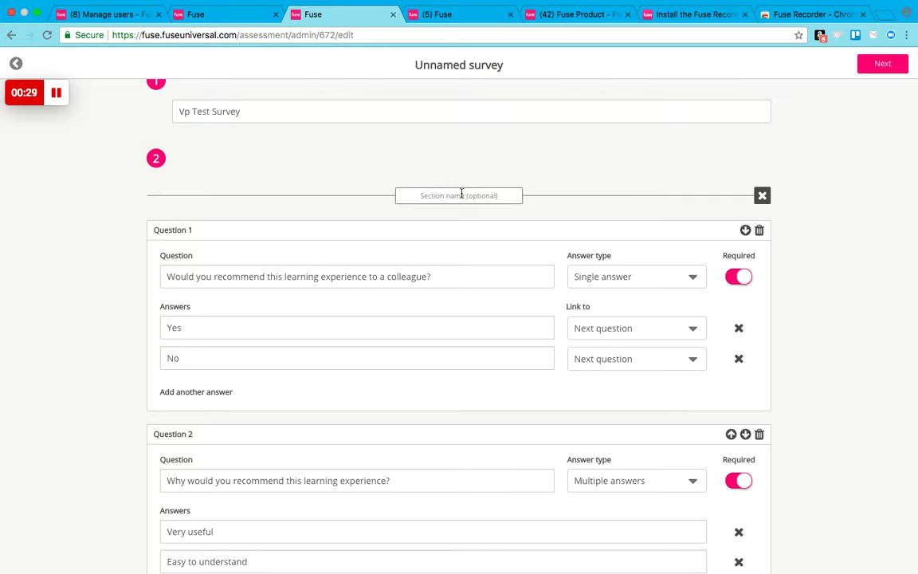
type("A")
key("BackSpace")
- Examine the survey's questions, the option for adding a section and the answer types available for Question 1
scroll(538, 196, "down", 10)
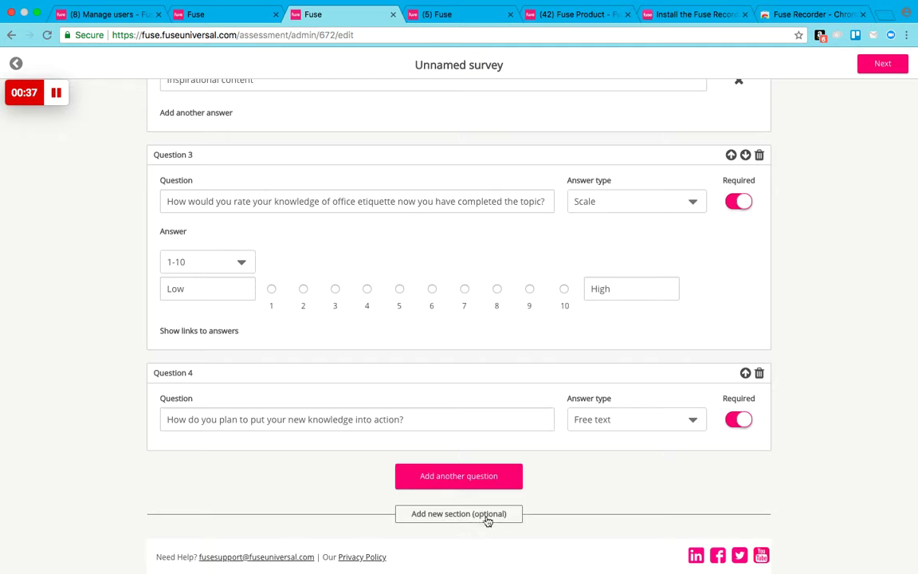
scroll(454, 366, "up", 15)
scroll(462, 362, "down", 2)
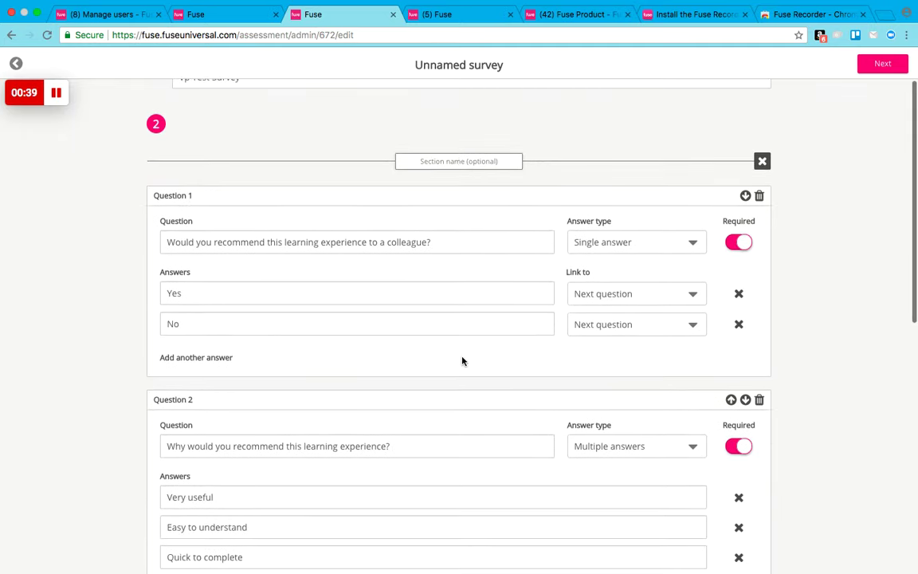
left_click(636, 251)
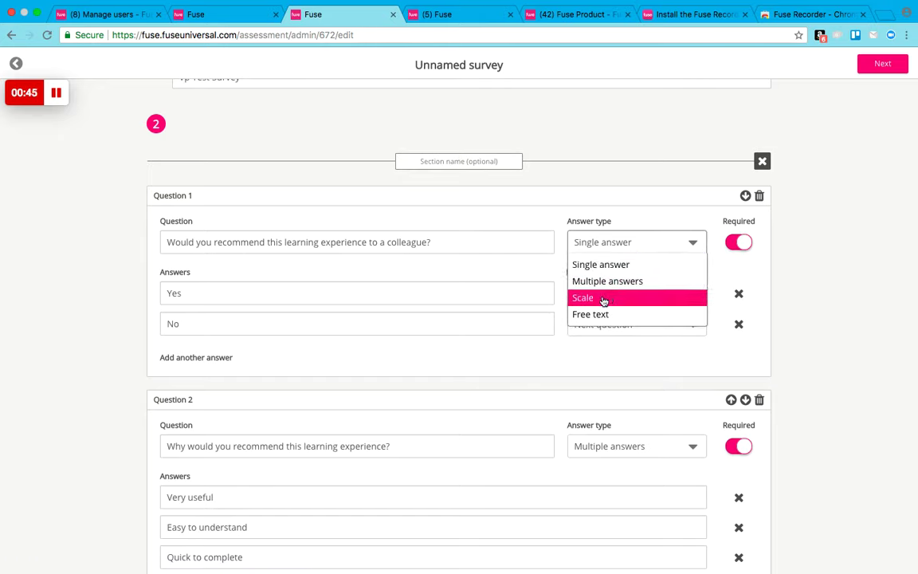
left_click(662, 252)
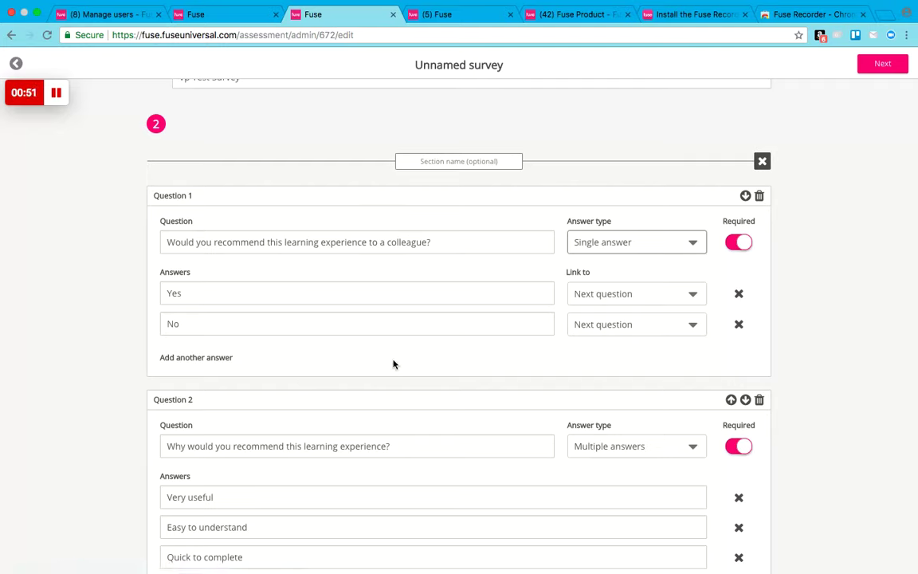
scroll(444, 313, "down", 5)
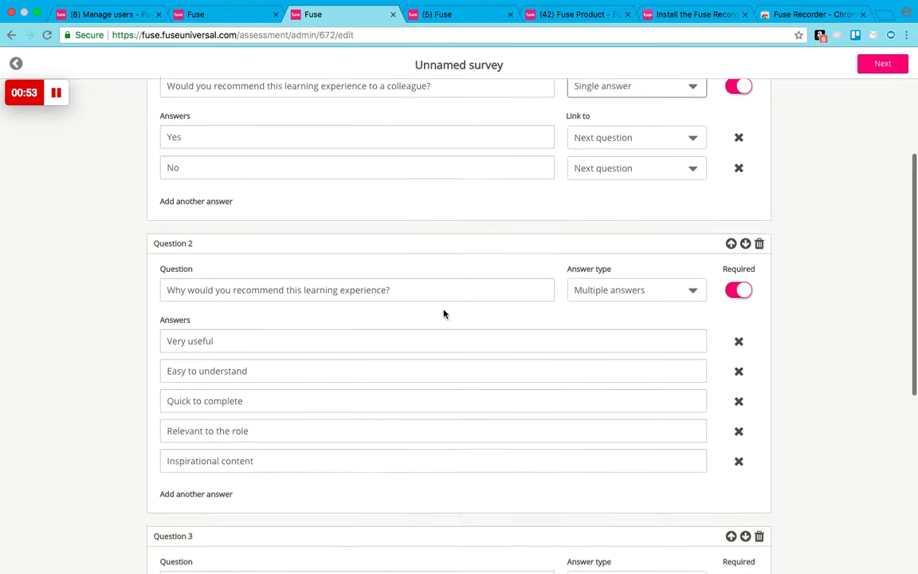
scroll(444, 310, "down", 1)
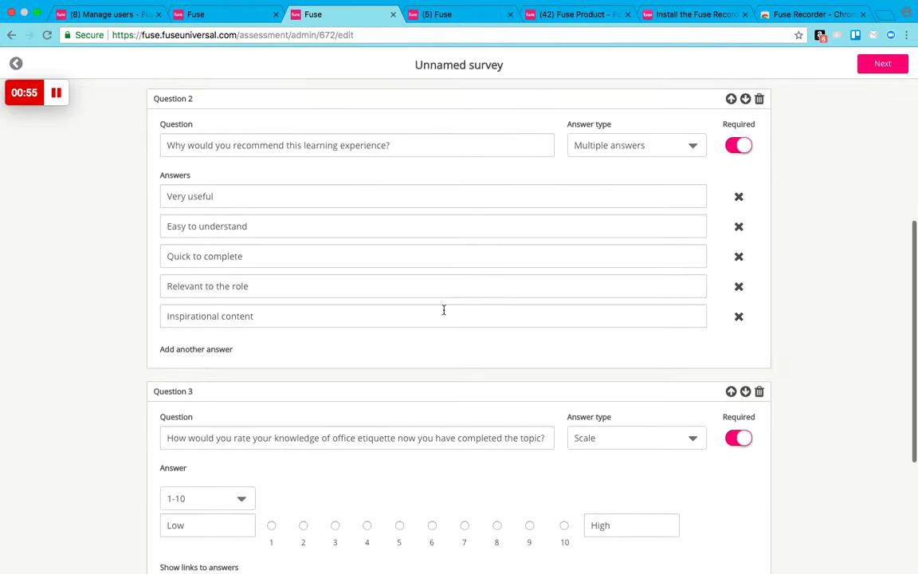
scroll(392, 379, "down", 4)
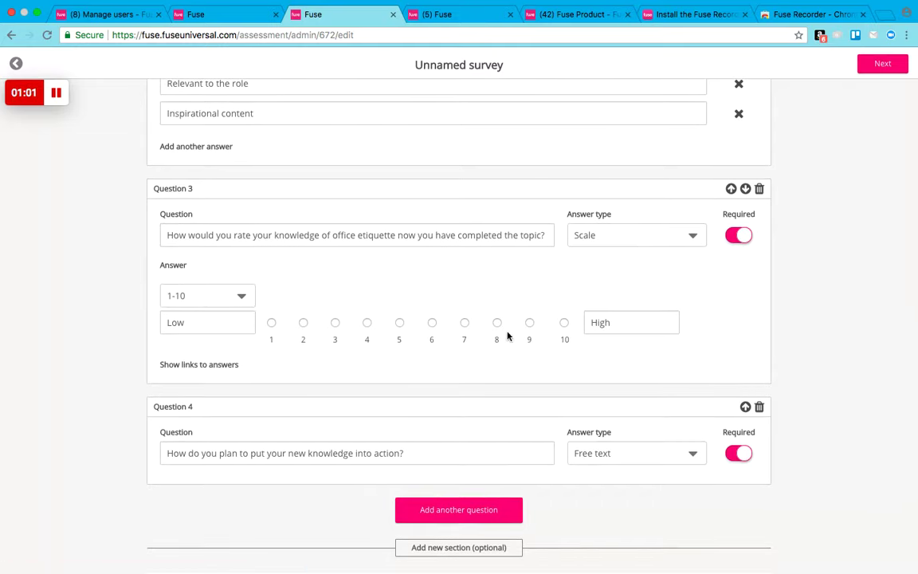
- Examine the range choices and the end labels of Question 3's scale, and the free-text Question 4
left_click(180, 293)
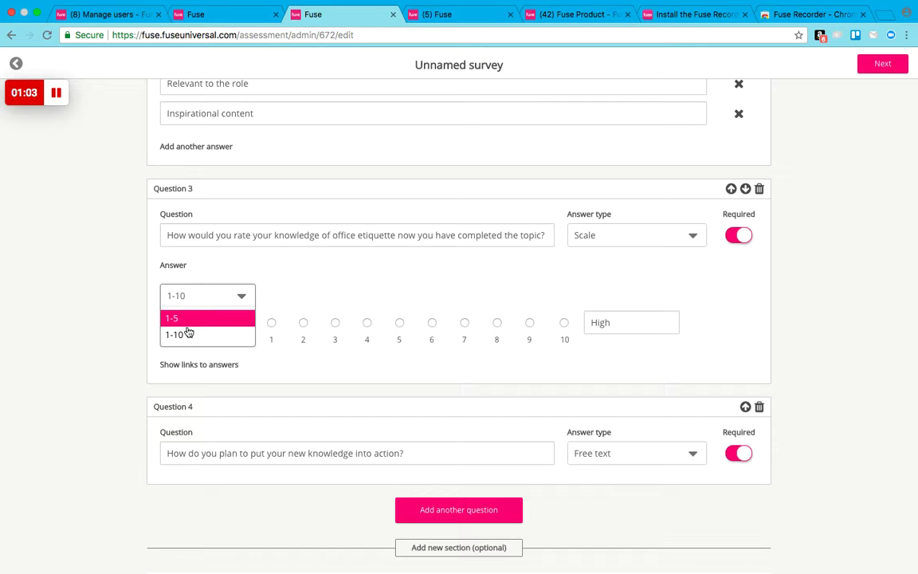
left_click(211, 297)
left_click(209, 323)
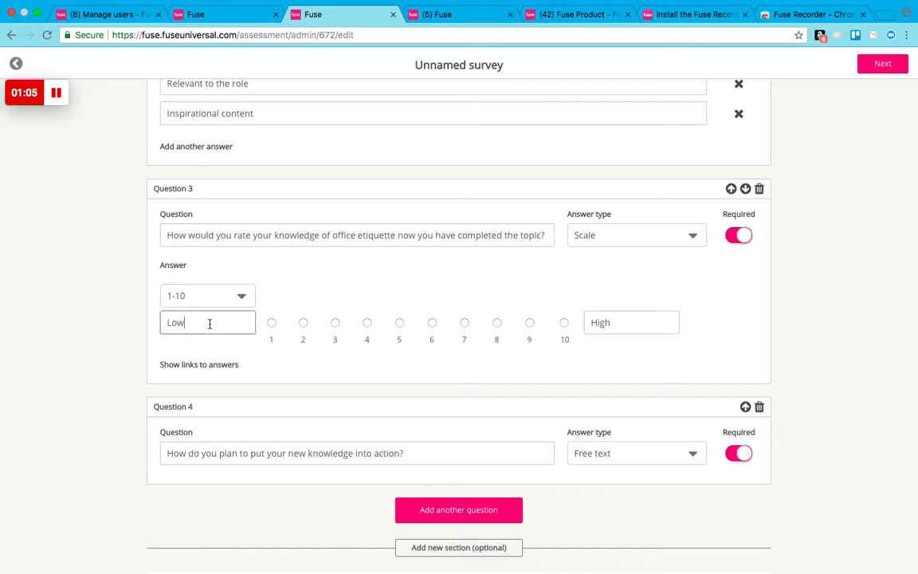
left_click_drag(166, 323, 231, 323)
left_click_drag(615, 320, 581, 324)
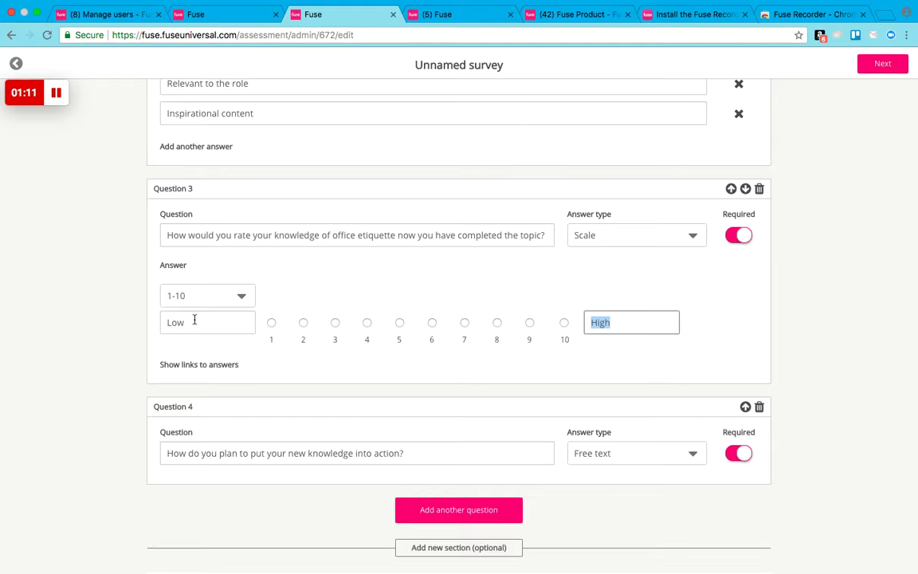
scroll(265, 383, "down", 2)
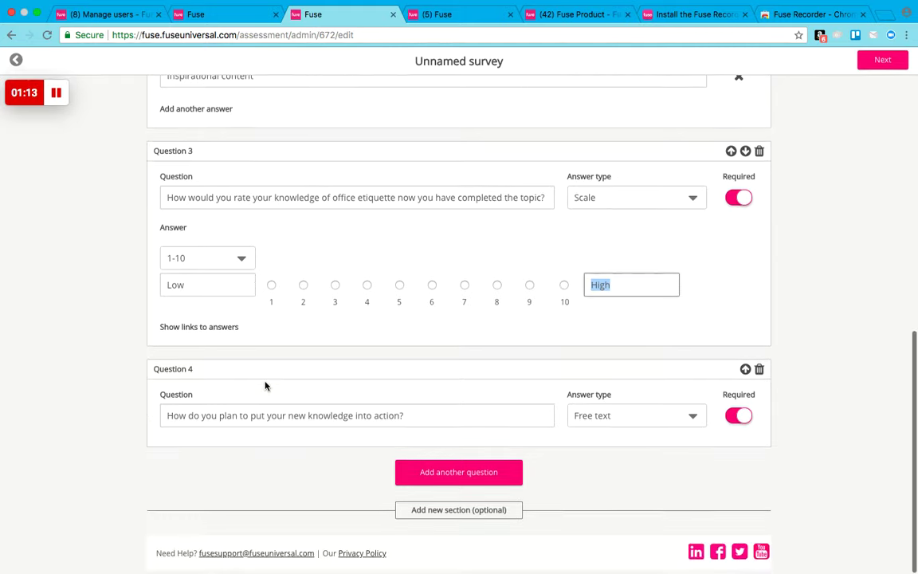
left_click(336, 418)
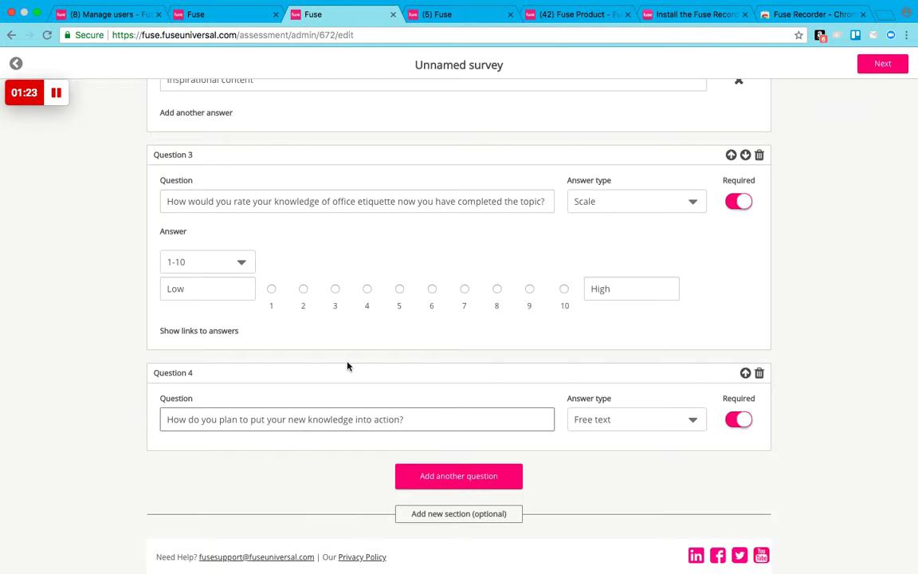
- Try moving Question 4 up one place and back, and switch its Required setting off and on again
scroll(348, 366, "up", 1)
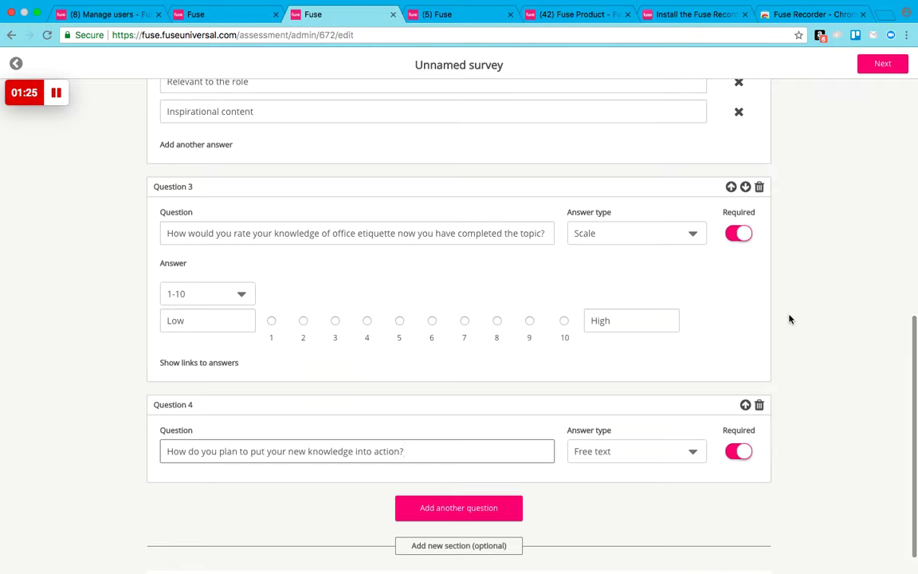
left_click(746, 405)
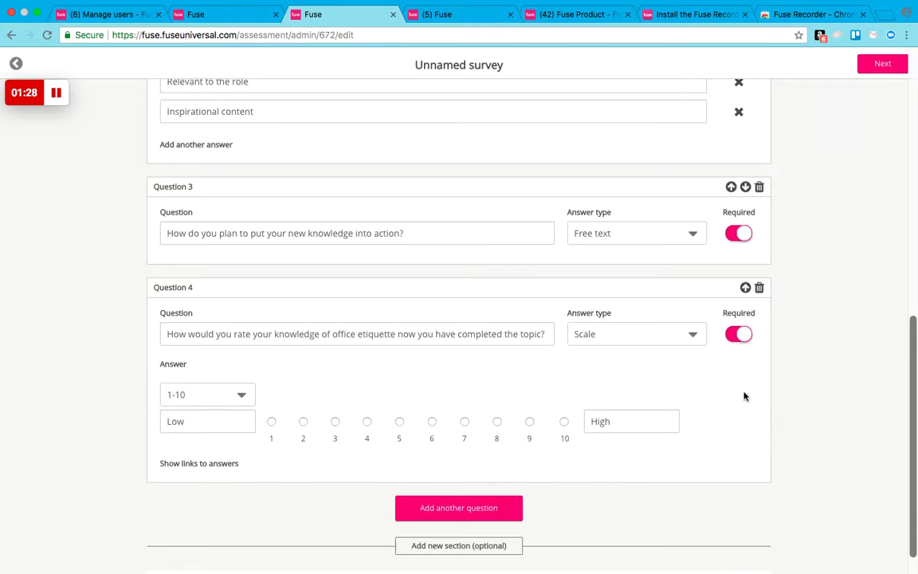
left_click(746, 188)
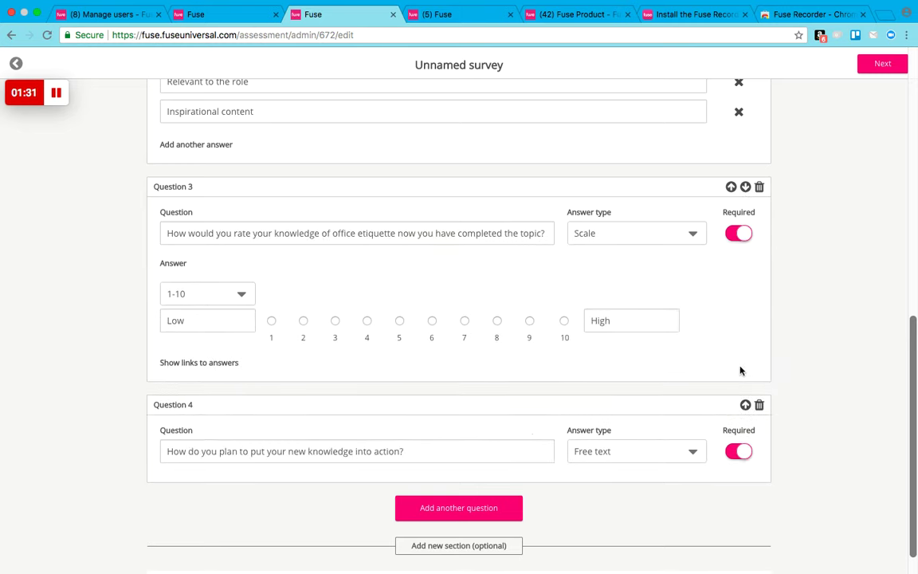
left_click(742, 453)
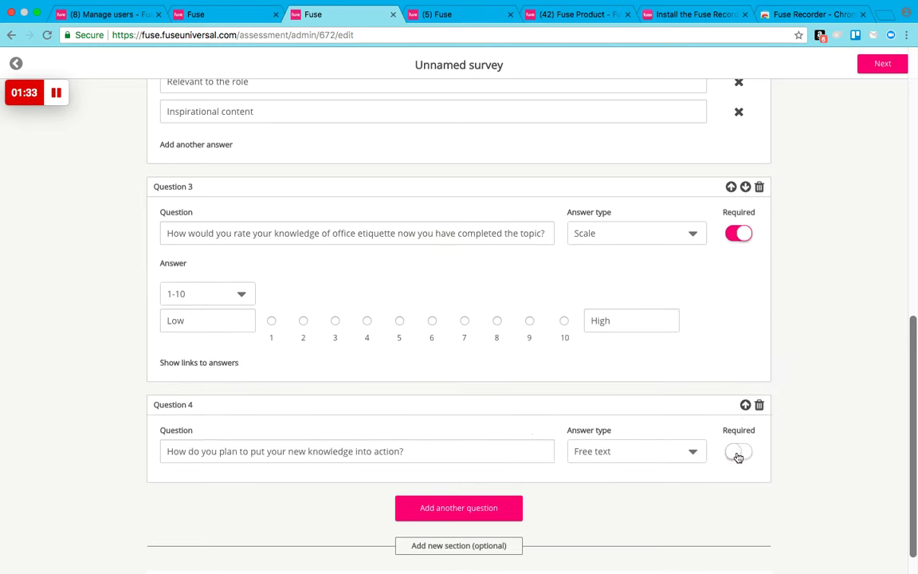
left_click(737, 454)
- Examine Question 1's answers and the link destinations available for its Yes answer
scroll(699, 380, "up", 10)
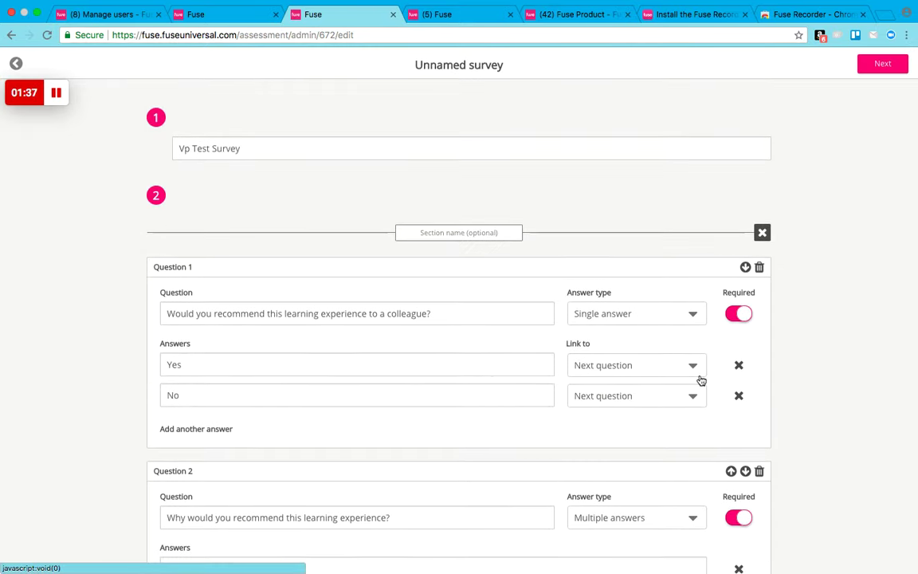
scroll(699, 380, "down", 5)
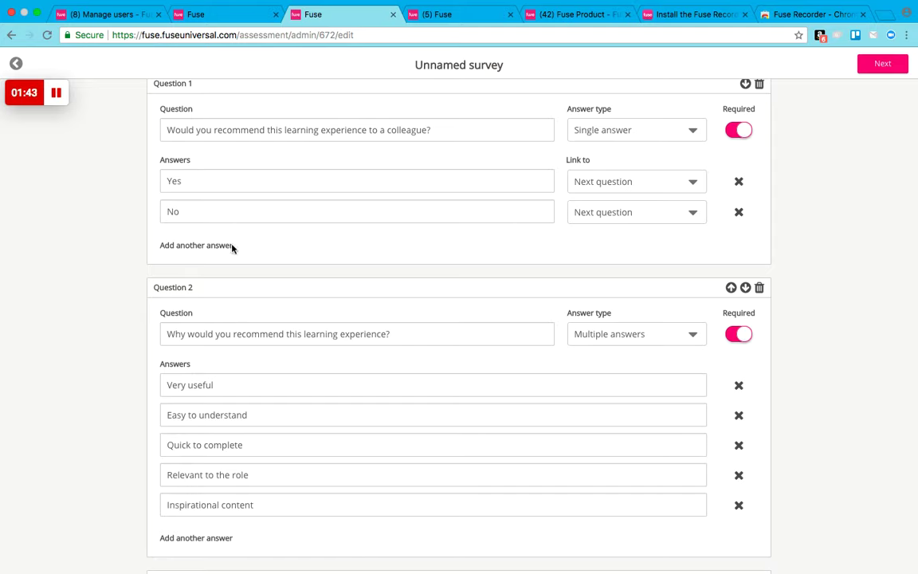
left_click(191, 212)
double_click(191, 212)
left_click(193, 214)
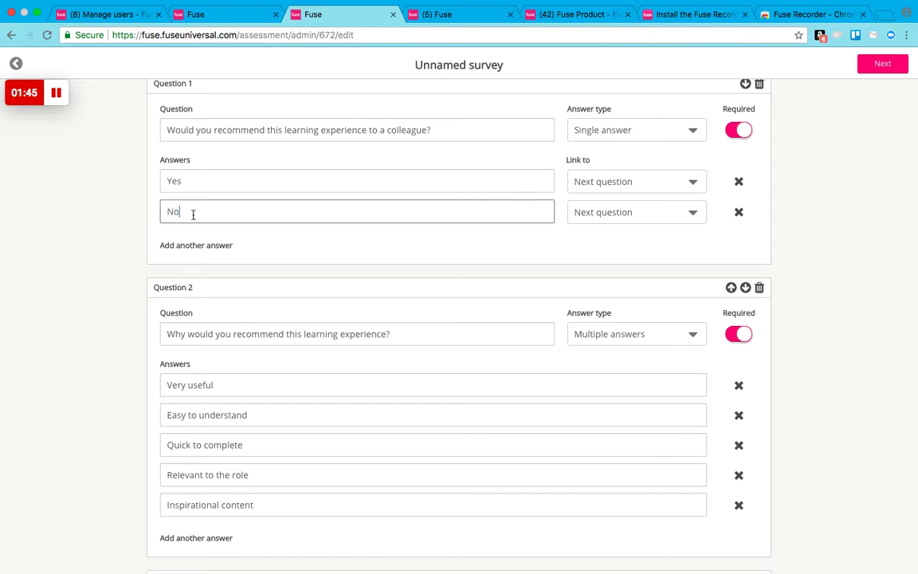
scroll(308, 222, "down", 1)
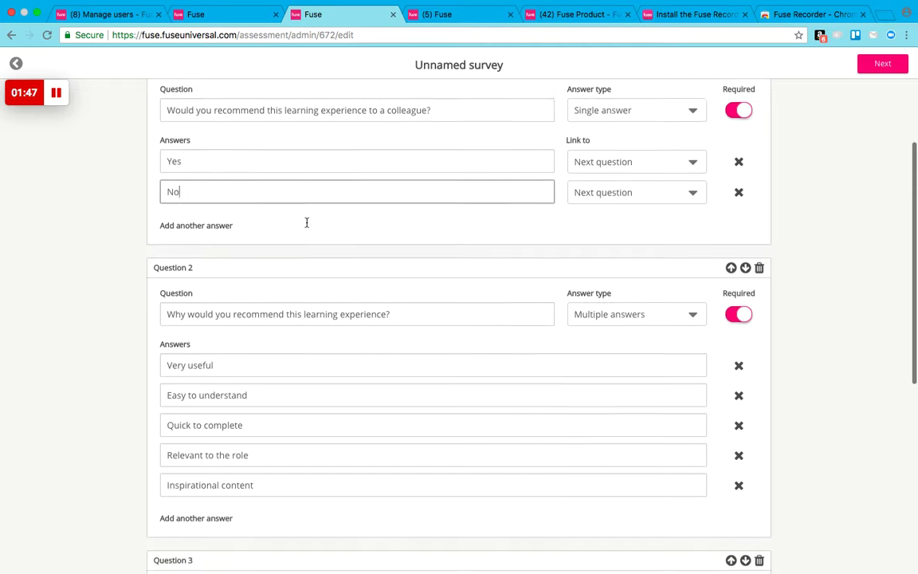
scroll(307, 222, "up", 5)
scroll(459, 286, "down", 1)
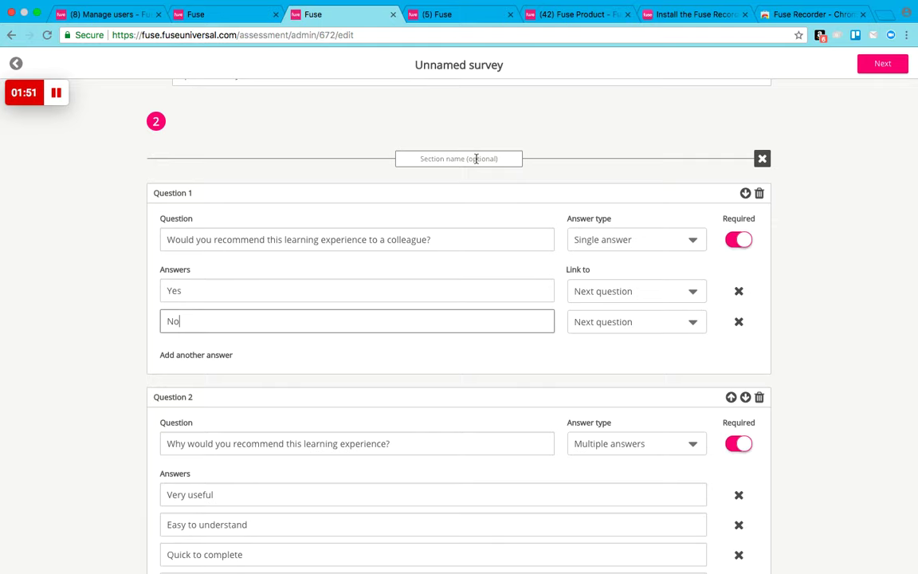
left_click(631, 292)
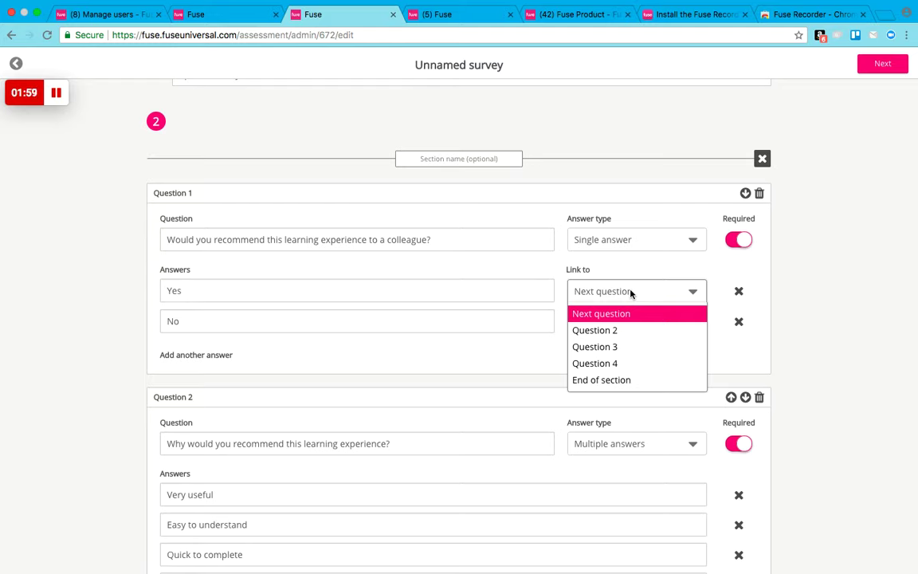
left_click(631, 293)
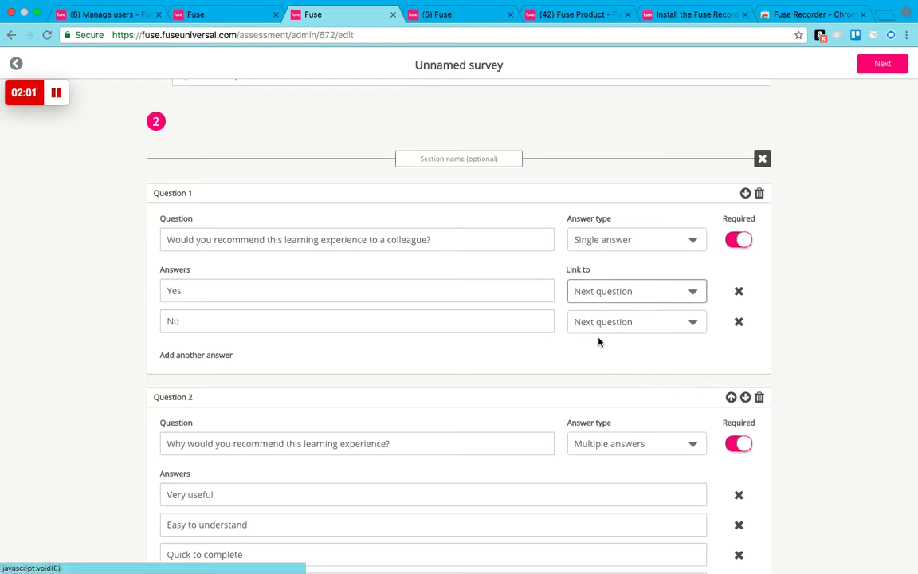
- Review how Question 1's answers link to the follow-up questions, including the free-text Question 3 for the No answer
scroll(385, 200, "down", 8)
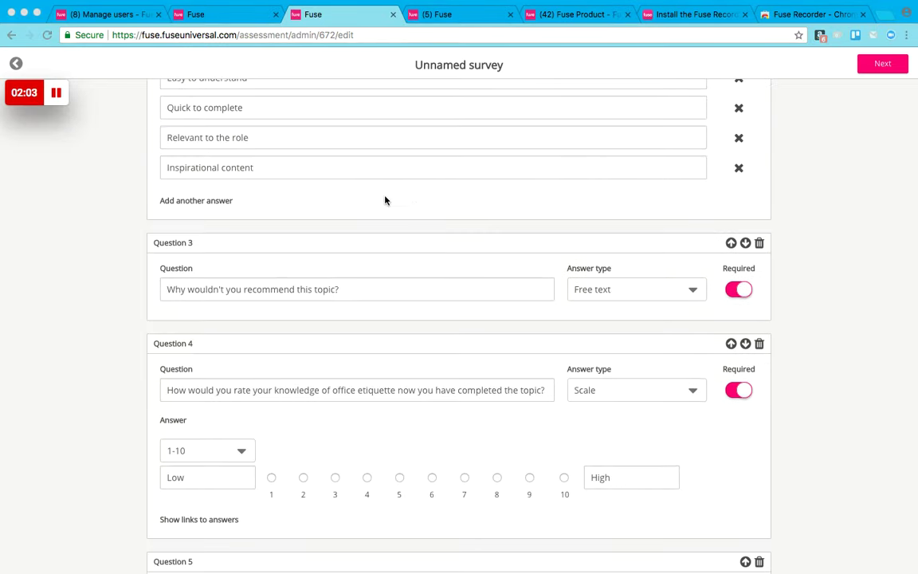
scroll(414, 204, "up", 10)
scroll(413, 205, "down", 3)
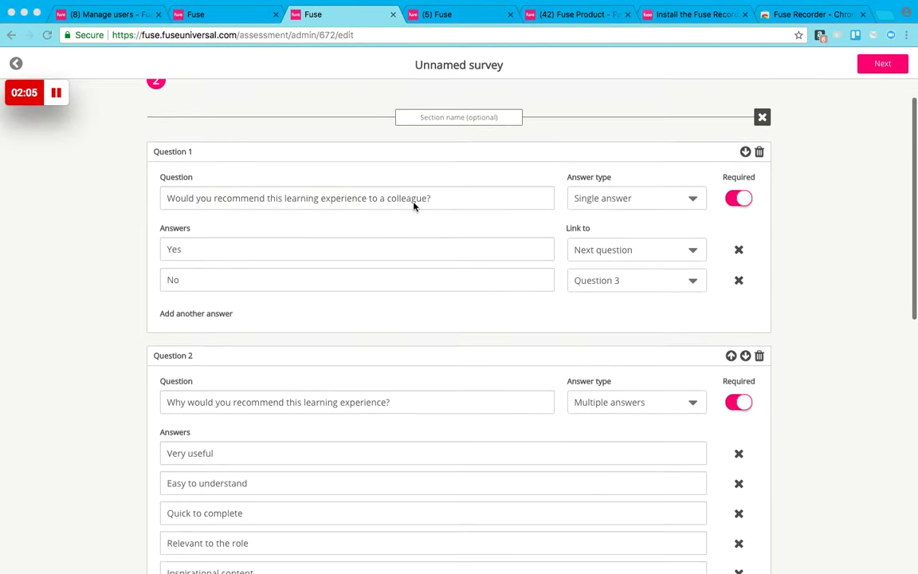
scroll(413, 205, "down", 2)
scroll(413, 205, "up", 2)
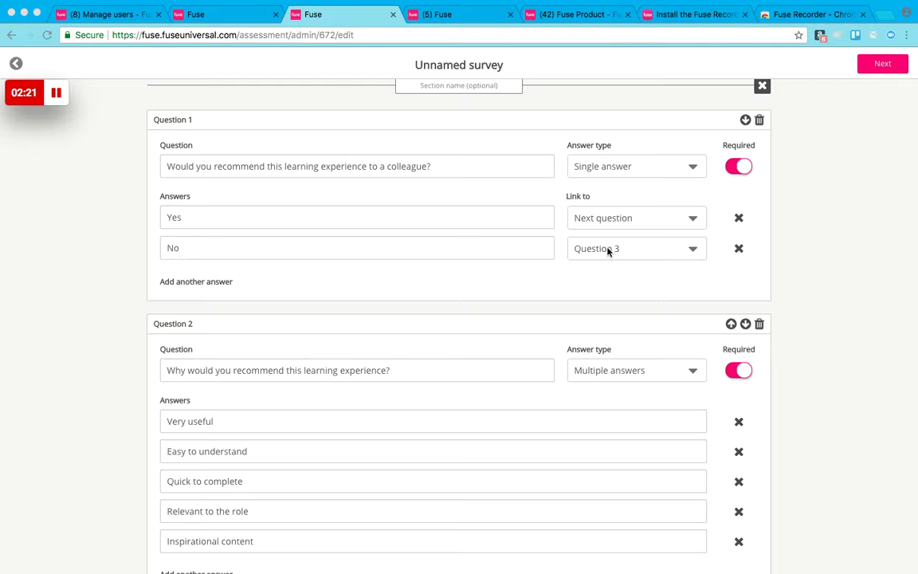
scroll(626, 254, "down", 10)
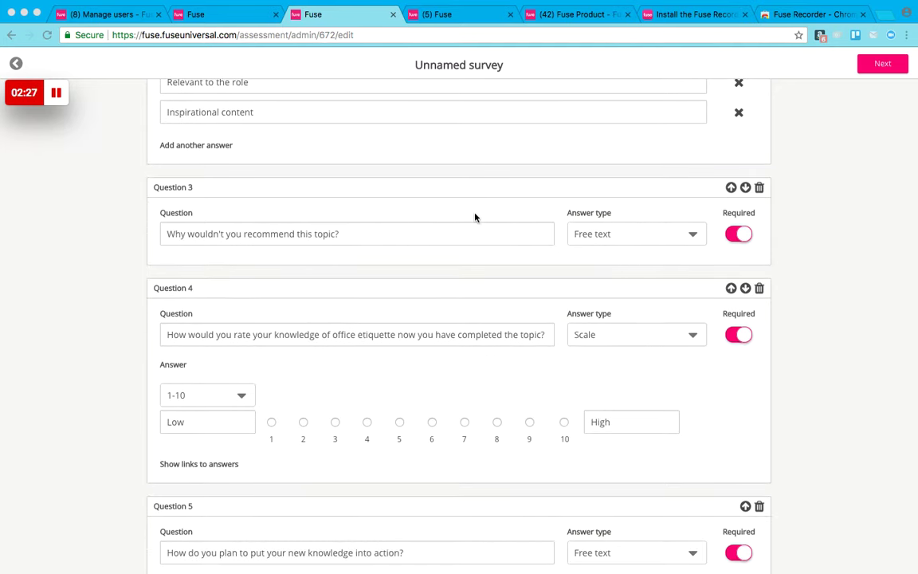
scroll(475, 216, "up", 3)
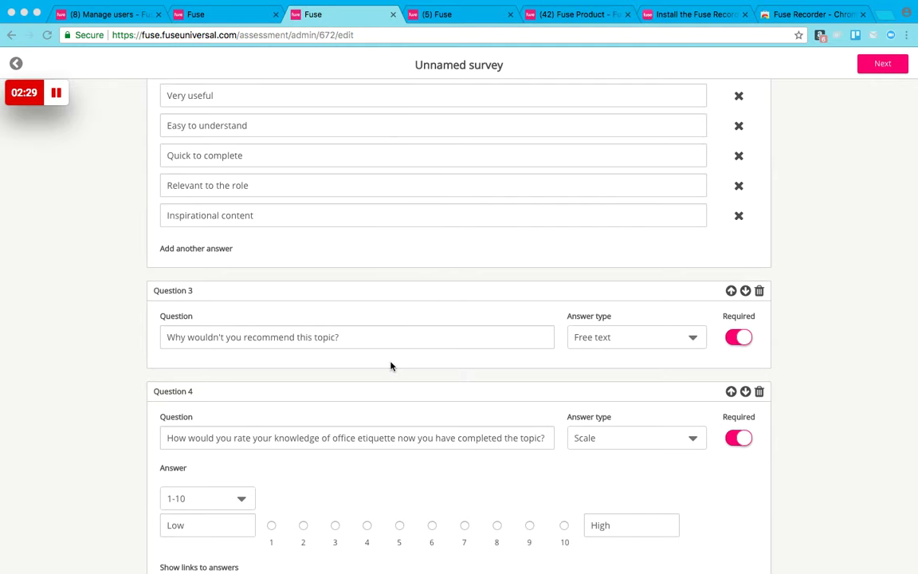
- Review Questions 1 to 5, including Question 1's answer links and the options for adding another question or section
scroll(390, 366, "down", 3)
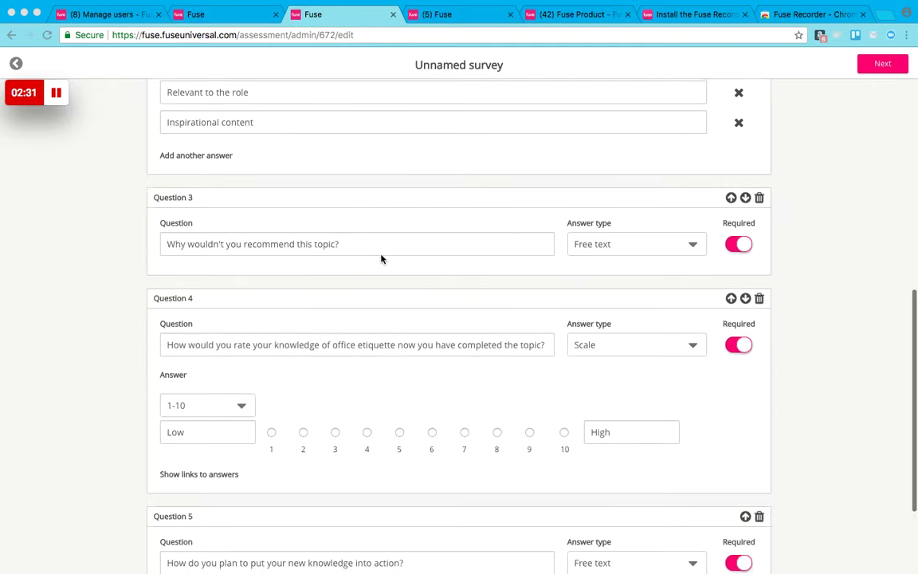
scroll(381, 258, "down", 1)
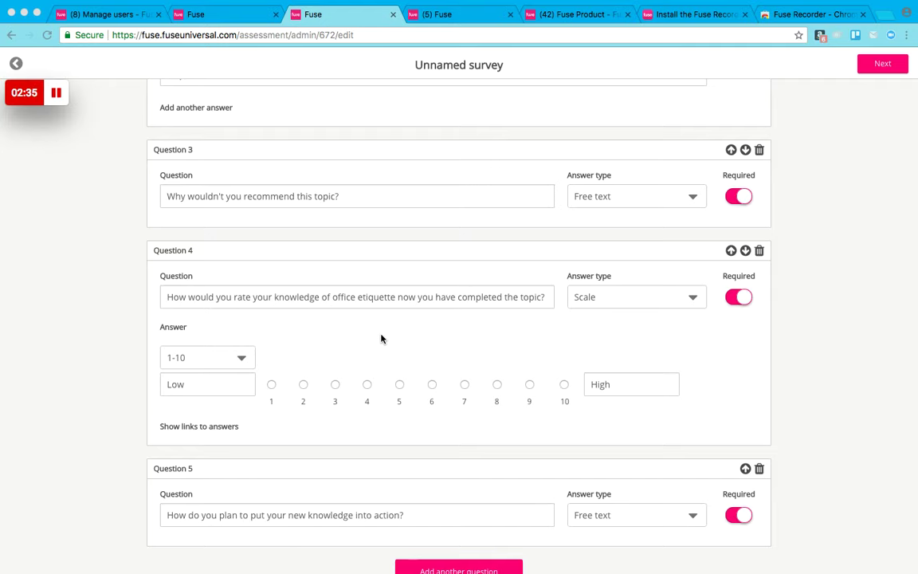
scroll(381, 339, "down", 2)
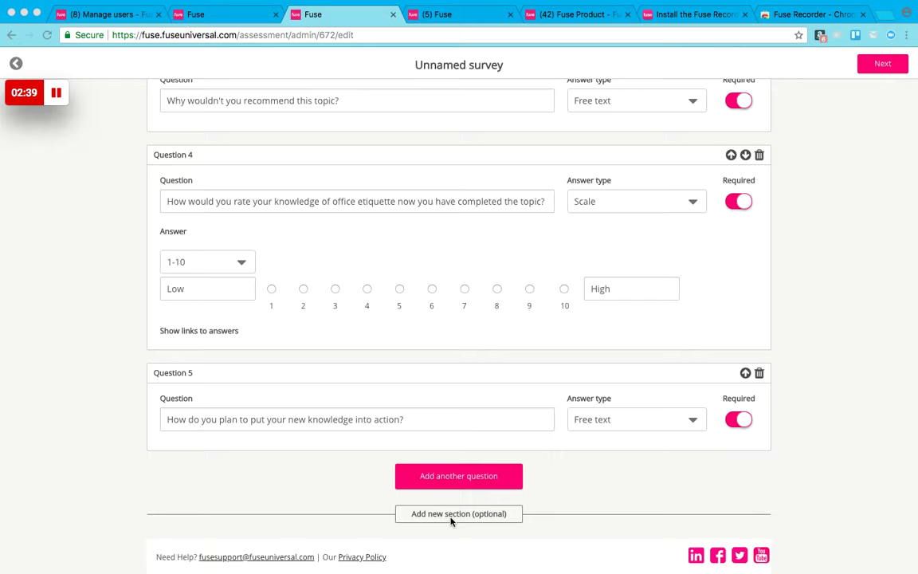
scroll(451, 520, "up", 5)
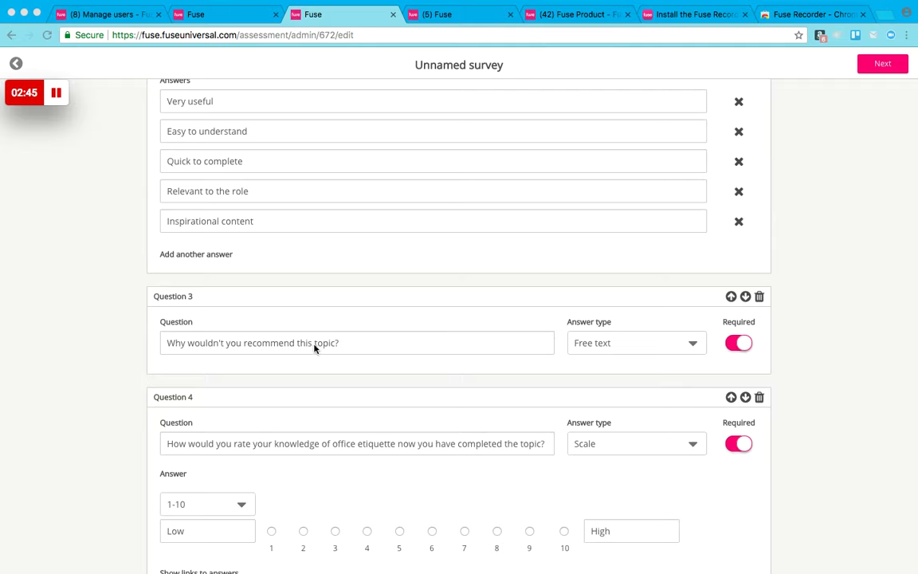
scroll(367, 346, "up", 4)
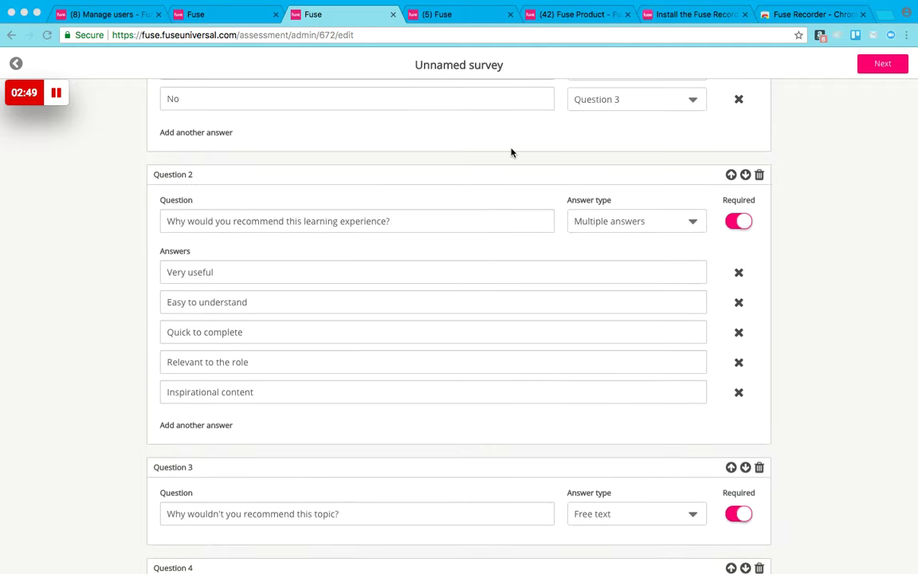
scroll(512, 152, "up", 4)
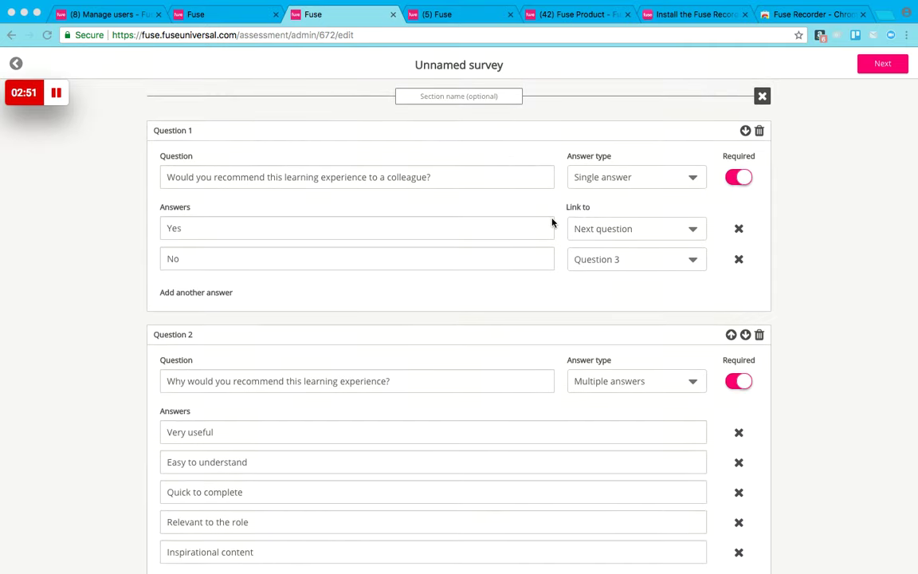
scroll(476, 422, "down", 8)
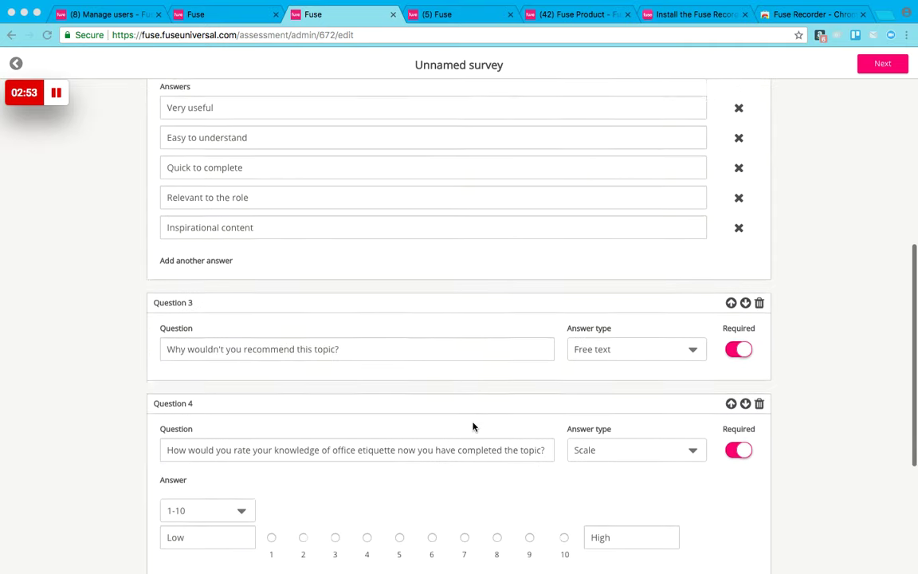
scroll(403, 333, "down", 5)
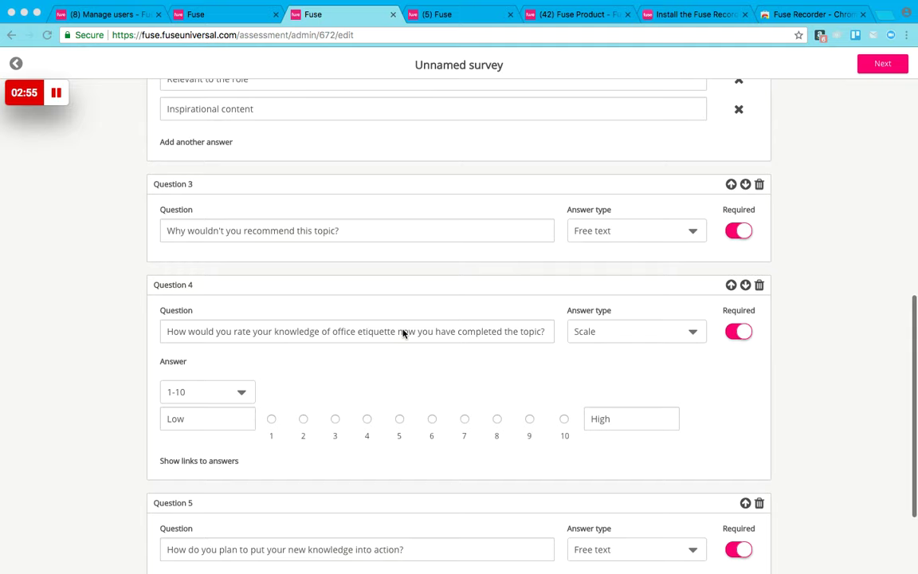
left_click(57, 95)
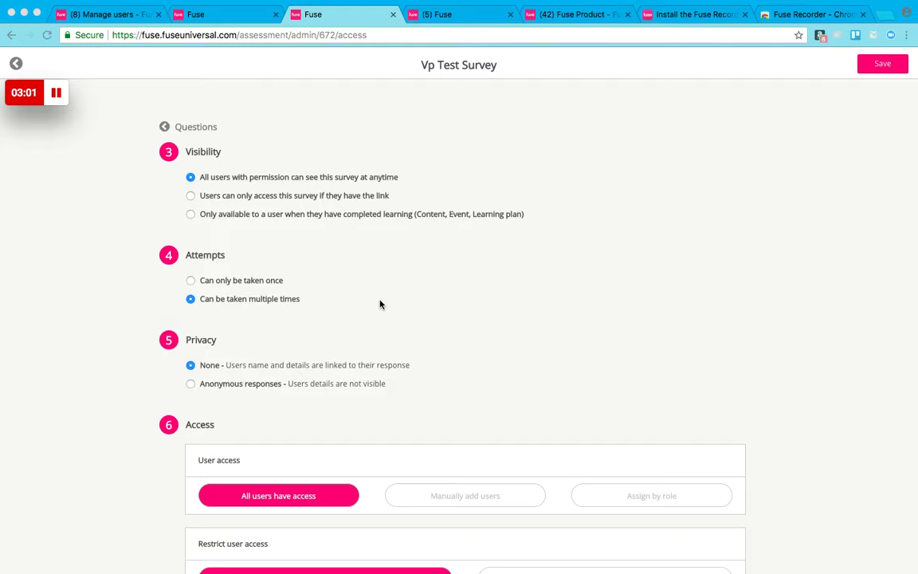
- Make the survey available only to users who have completed learning, with the Office Etiquette topic as the linked object
scroll(381, 304, "down", 4)
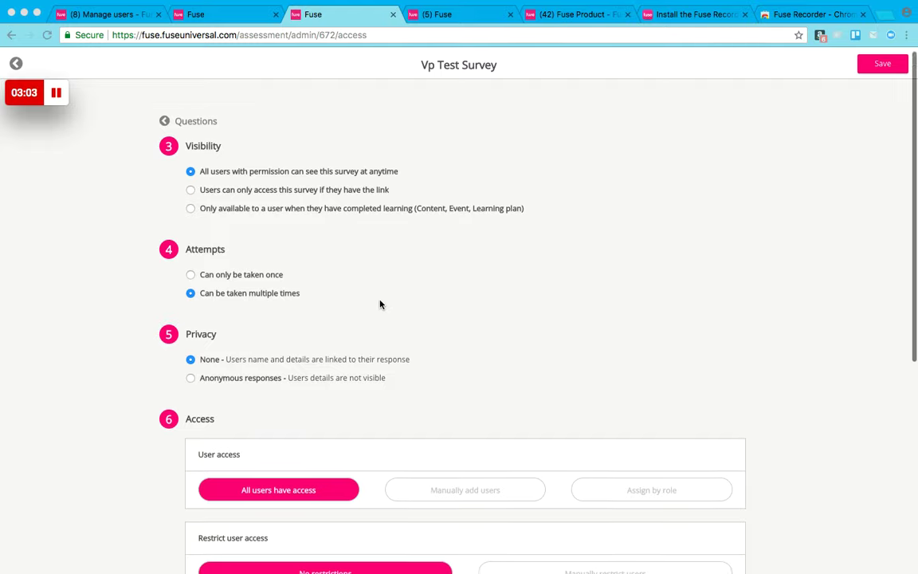
scroll(380, 303, "up", 4)
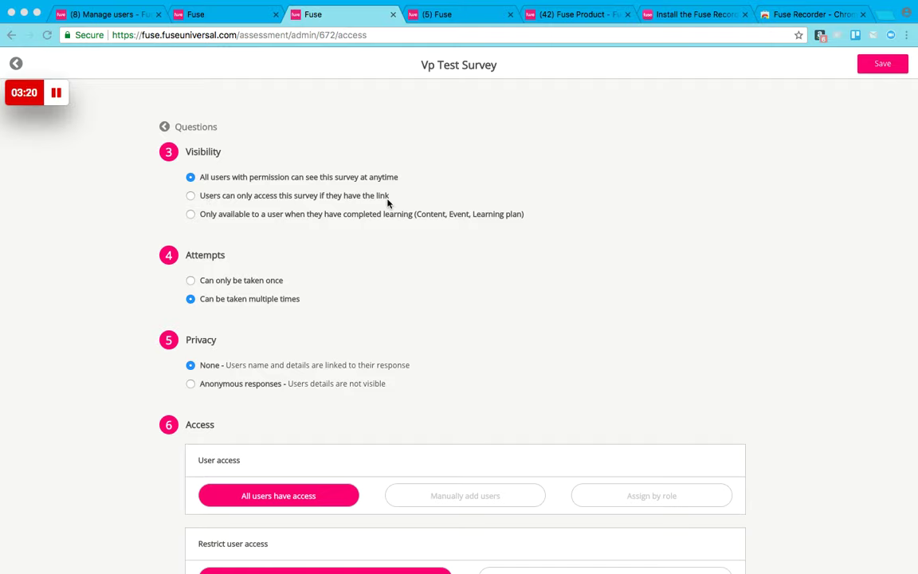
left_click(190, 215)
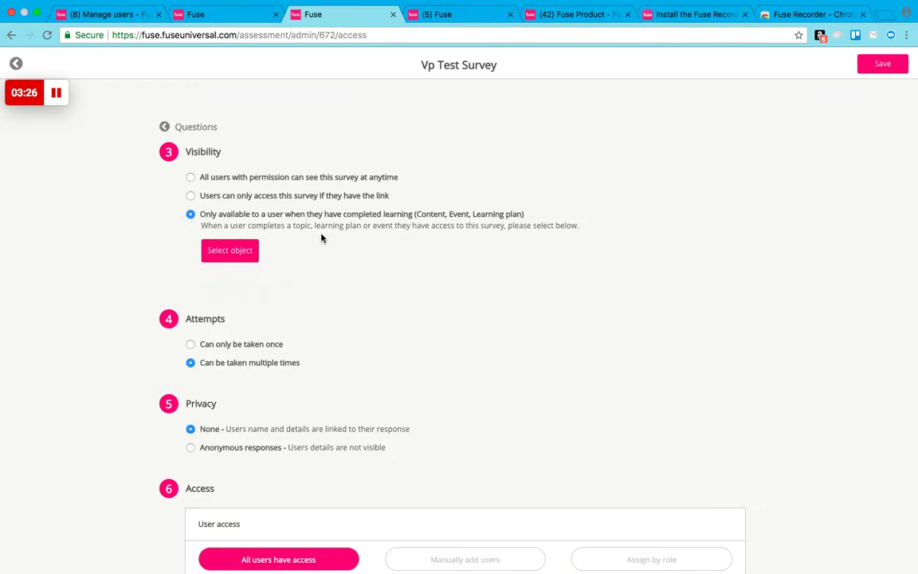
left_click(239, 251)
type("of")
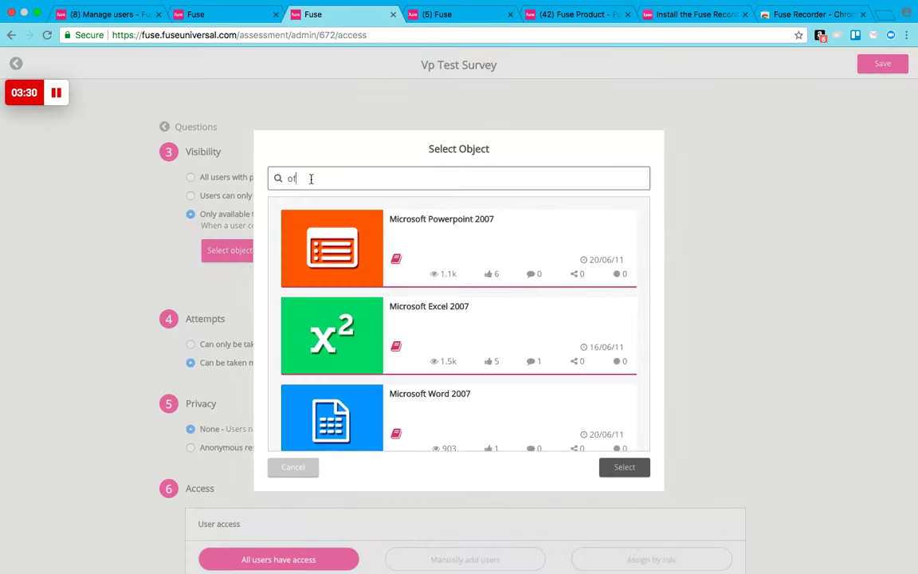
type("fice etiquette")
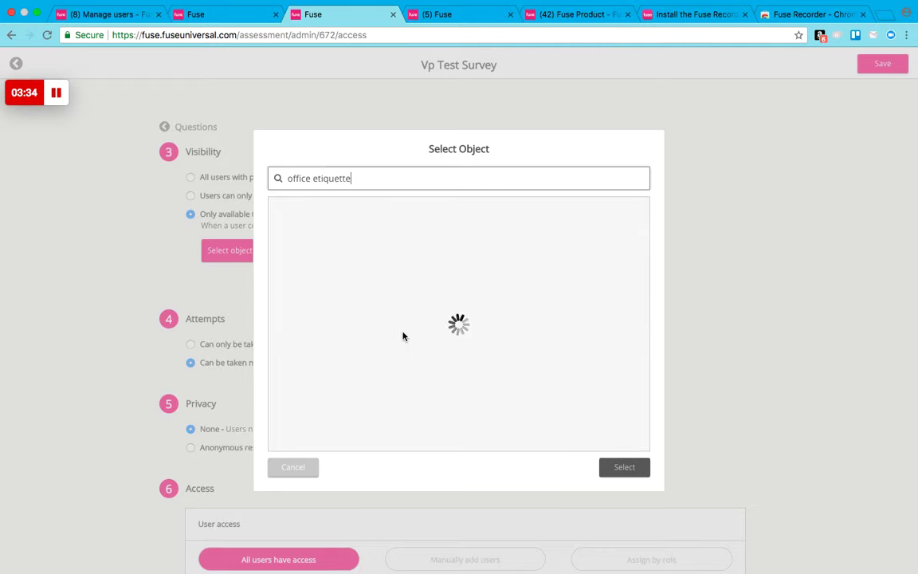
left_click(354, 239)
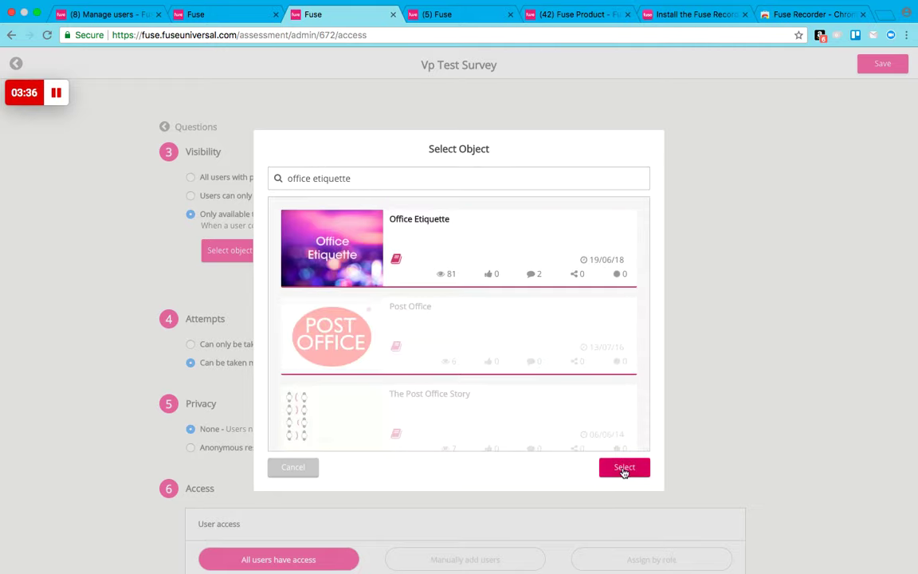
left_click(625, 467)
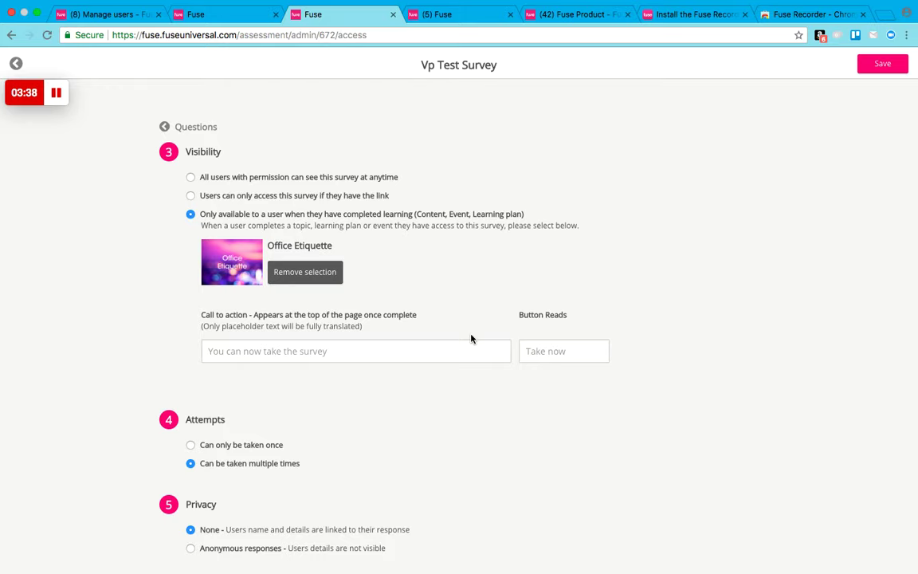
- Set the survey's call-to-action message to "Well done! You can now complete a survey!"
scroll(471, 339, "down", 3)
left_click(354, 263)
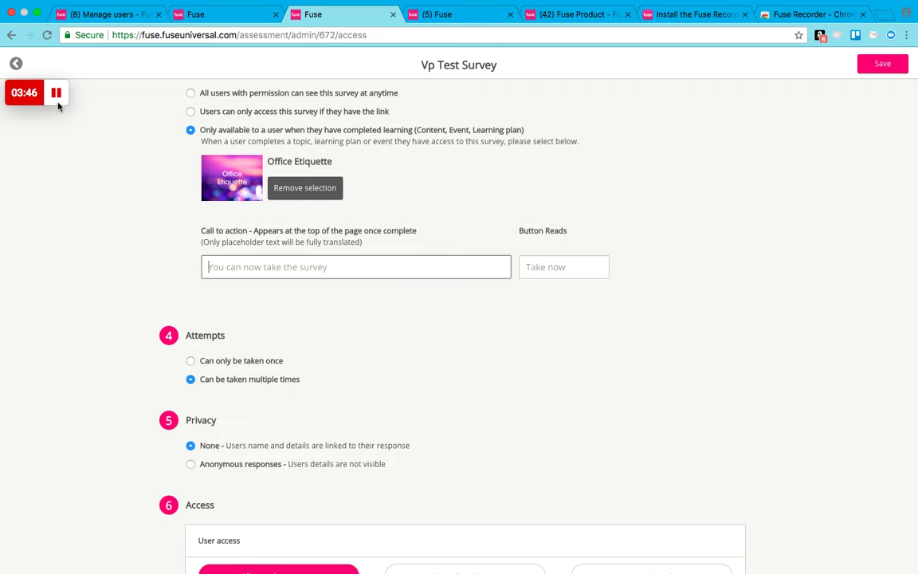
scroll(130, 151, "down", 3)
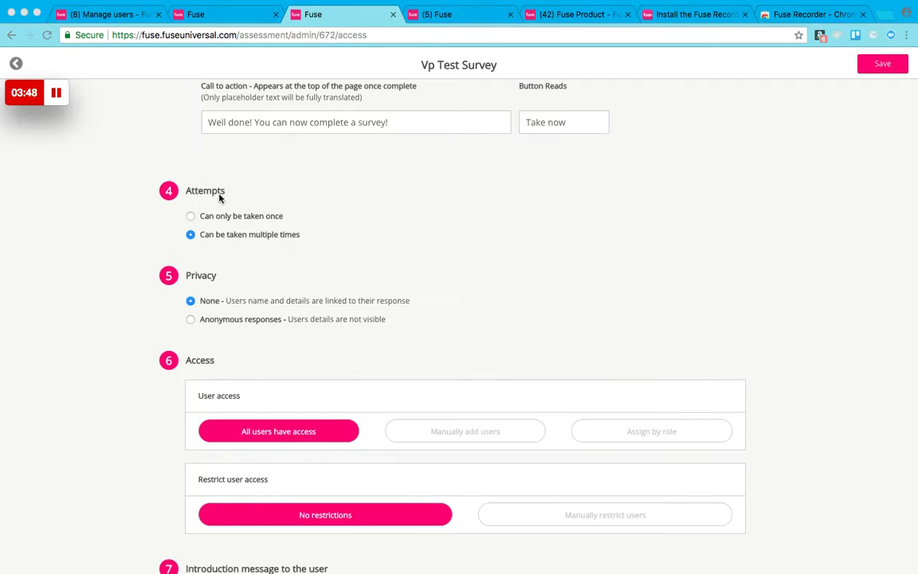
- Try the Manually add users and Assign by role access options, and return user access to All users have access
scroll(230, 243, "down", 2)
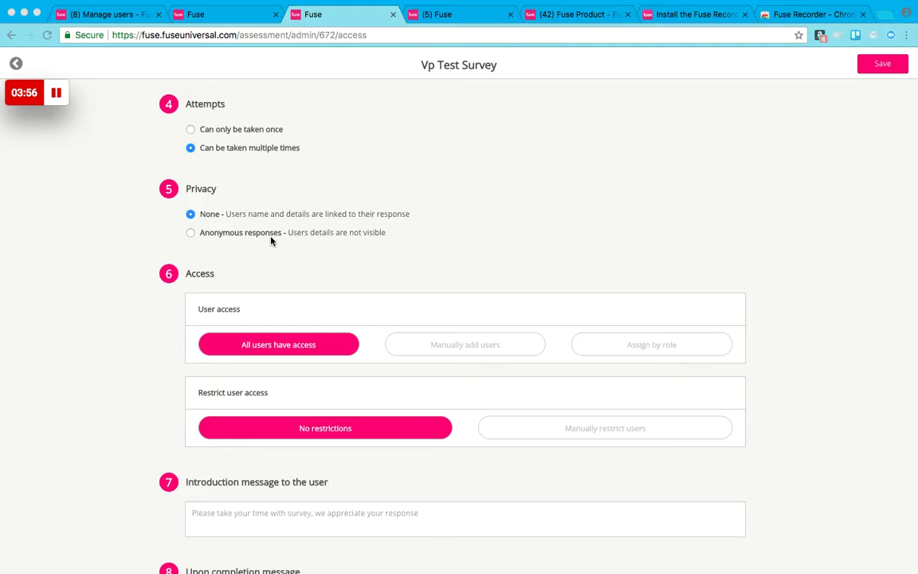
scroll(271, 240, "down", 2)
scroll(176, 250, "down", 1)
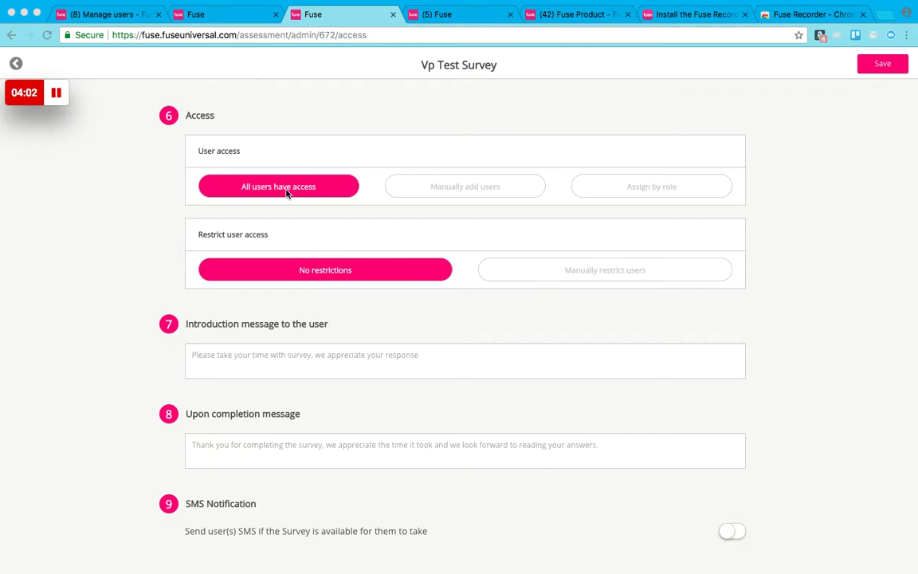
left_click(459, 190)
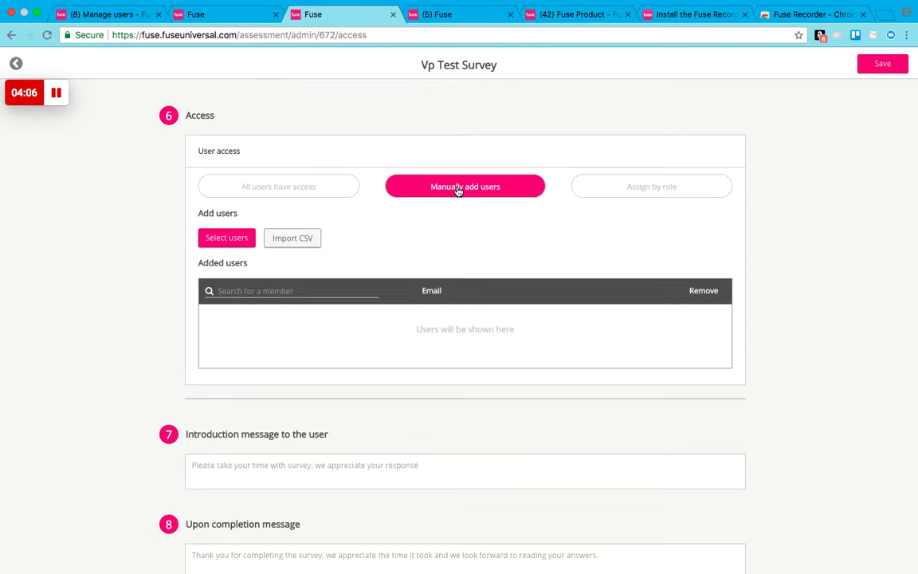
left_click(628, 194)
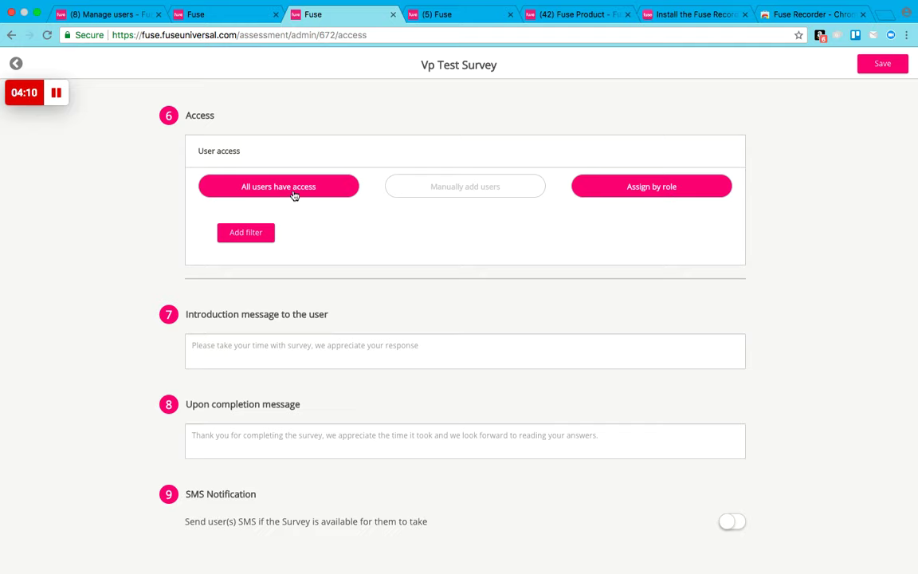
left_click(267, 180)
- Try manually restricting users' access to the survey, and return the restriction setting to No restrictions
scroll(229, 228, "down", 2)
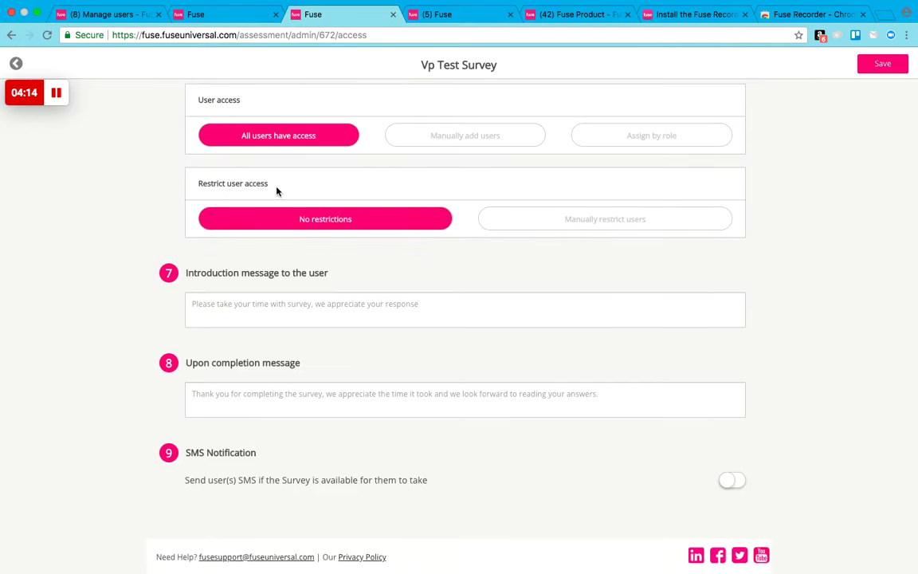
left_click(528, 220)
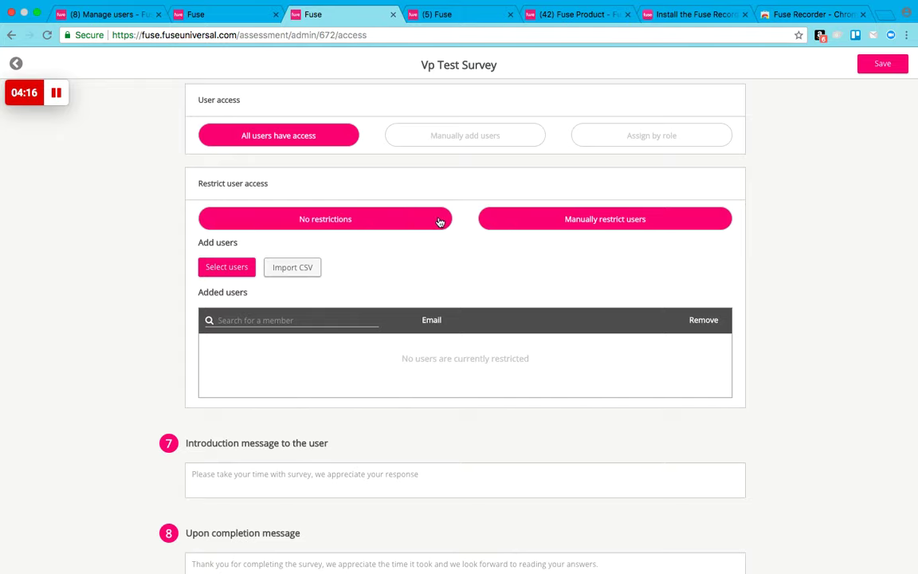
left_click(363, 223)
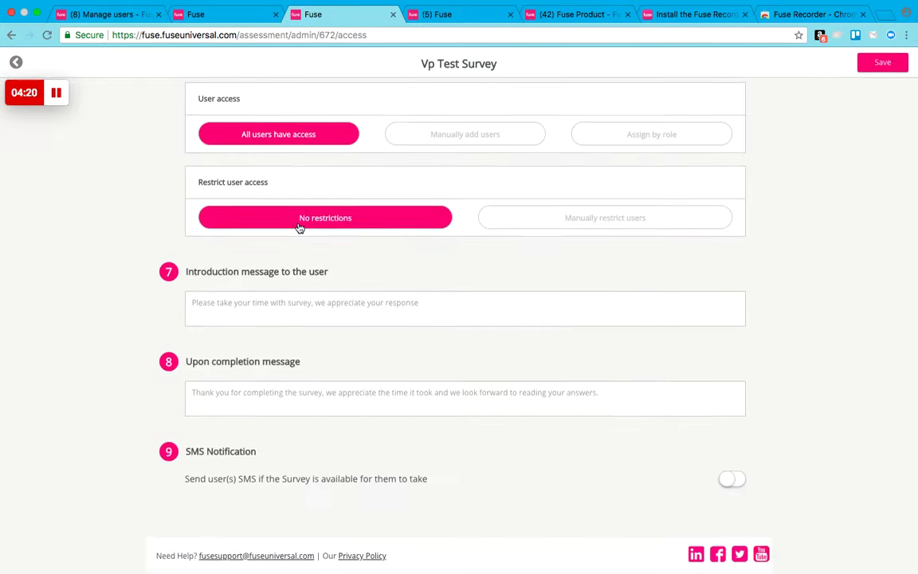
- Examine the introduction and completion message fields, and review the survey's visibility and access settings
left_click(225, 303)
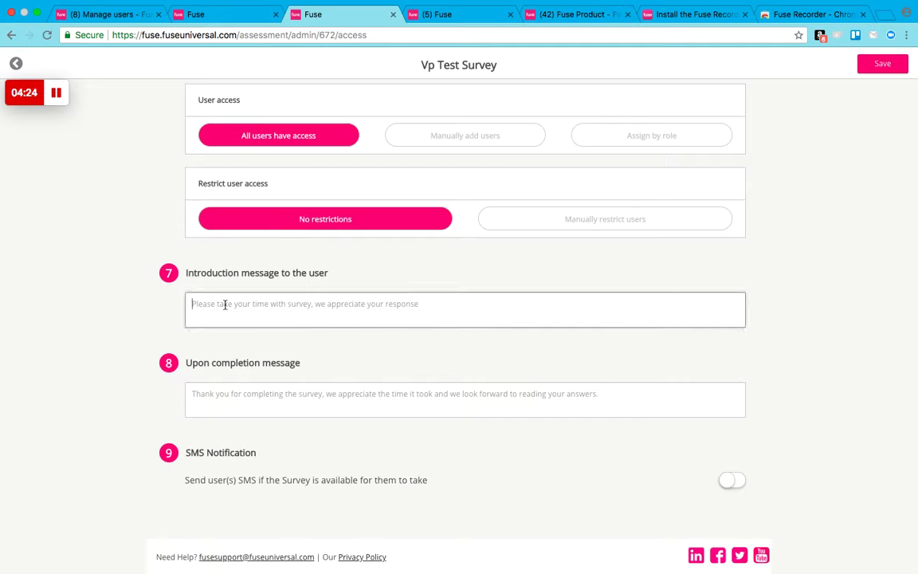
left_click(219, 396)
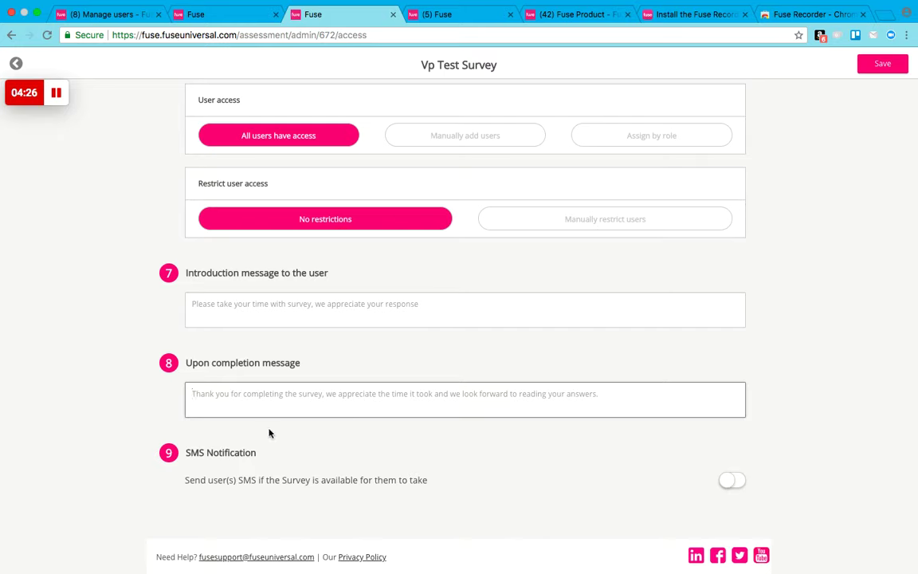
scroll(303, 333, "up", 10)
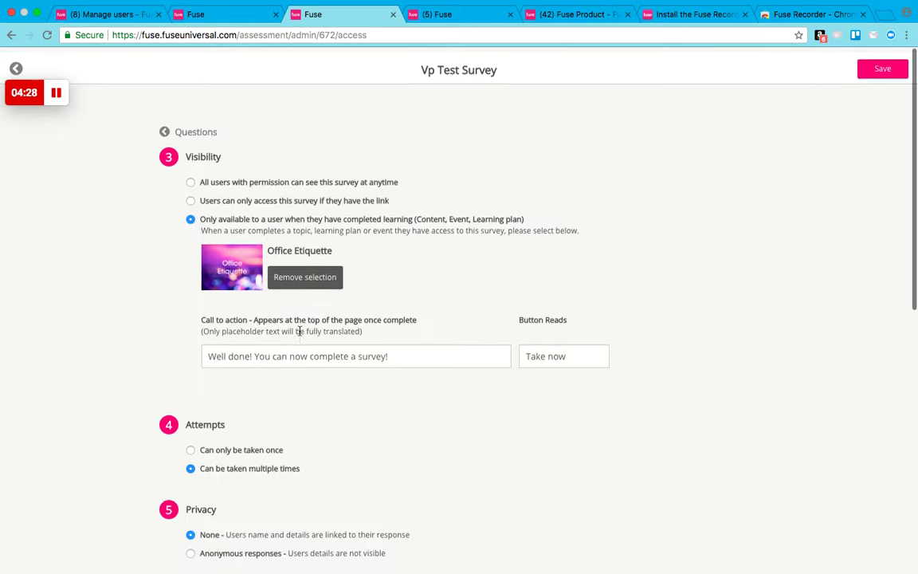
scroll(300, 331, "down", 10)
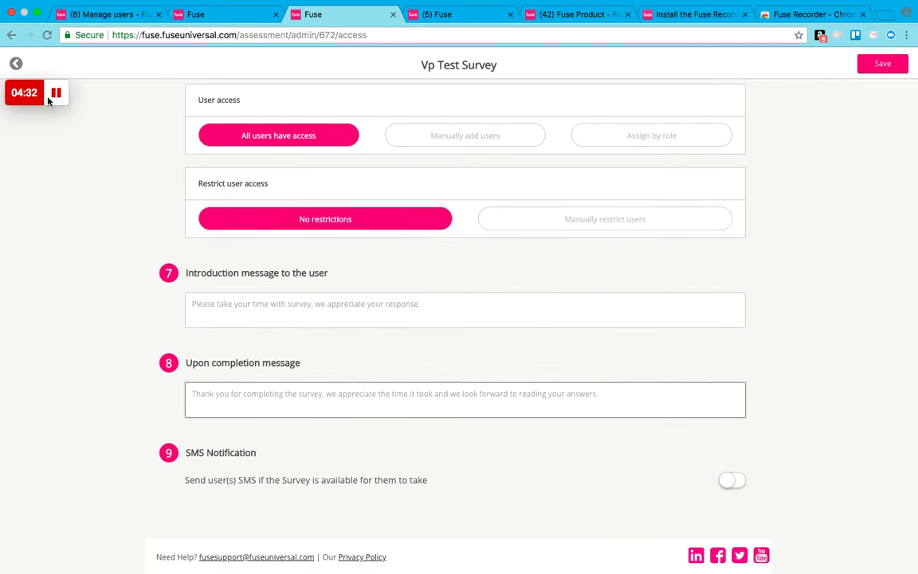
- Return to the survey list and publish the draft Vp Test Survey
left_click(16, 63)
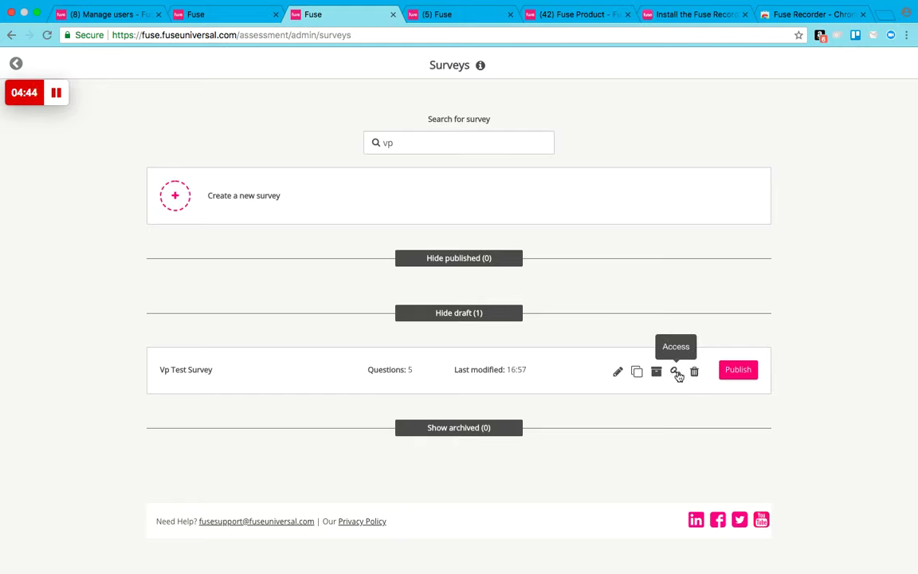
left_click(735, 371)
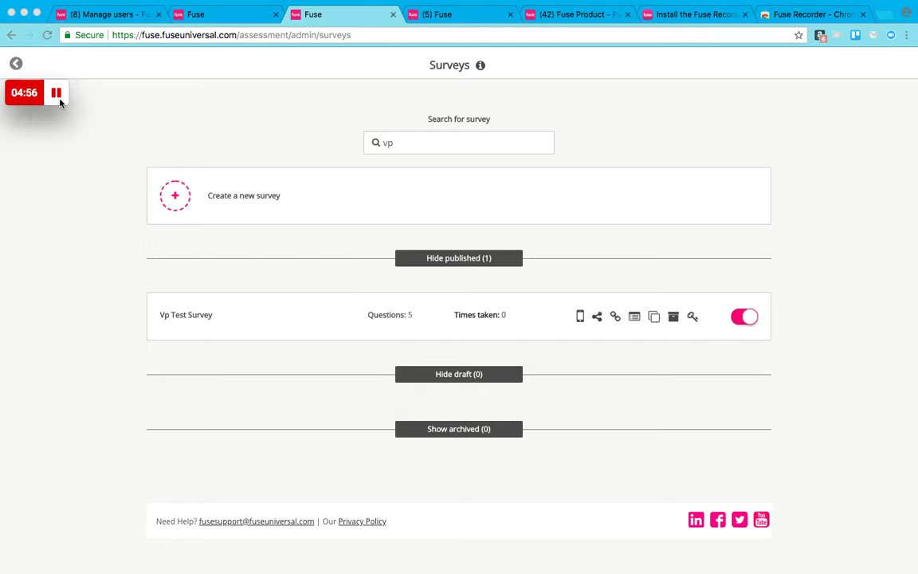
- Switch to the completed Office Etiquette topic, review its content, and start the survey from its call-to-action banner
key("ctrl+Tab")
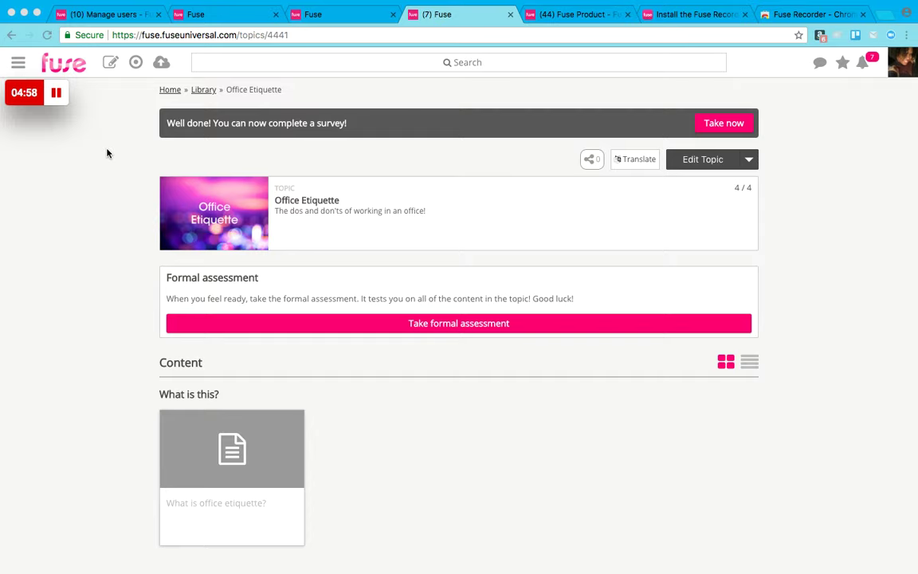
scroll(307, 365, "down", 10)
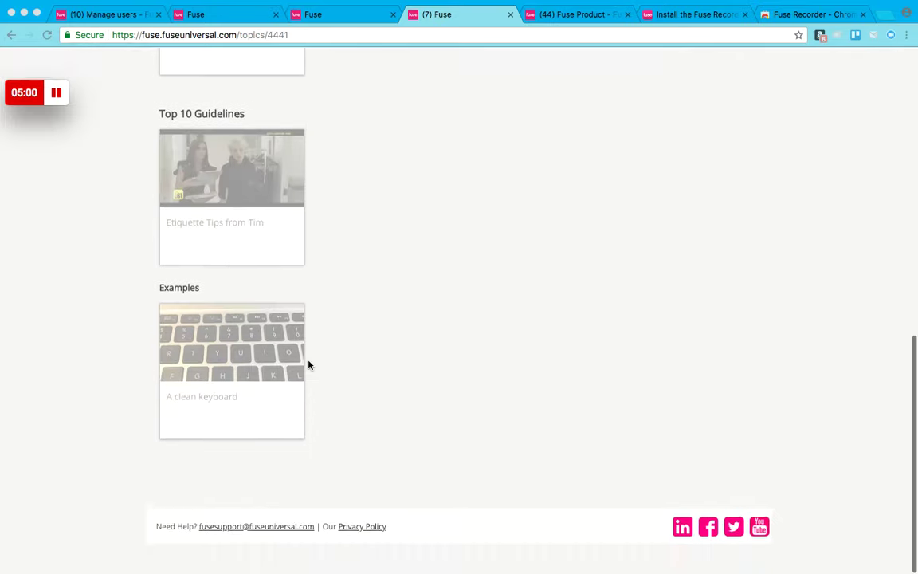
scroll(307, 365, "up", 10)
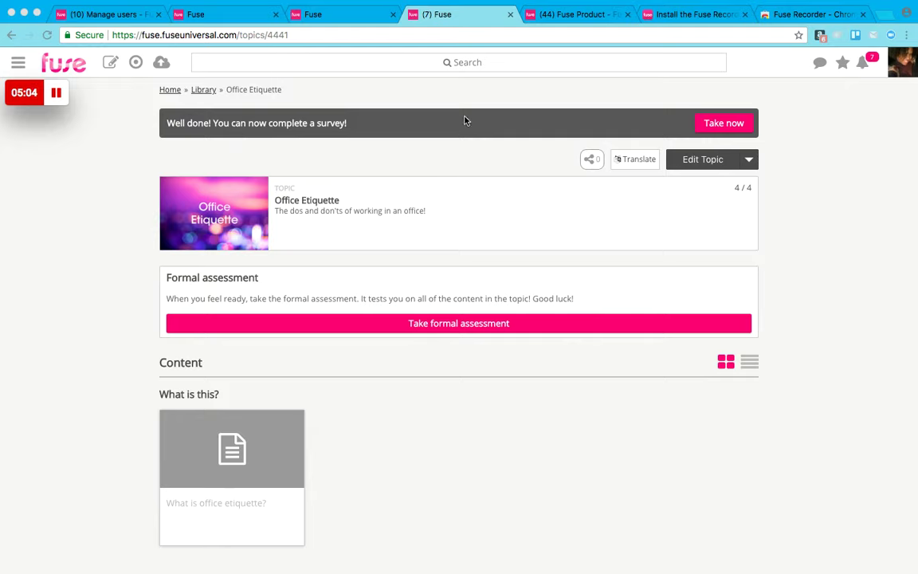
left_click(710, 124)
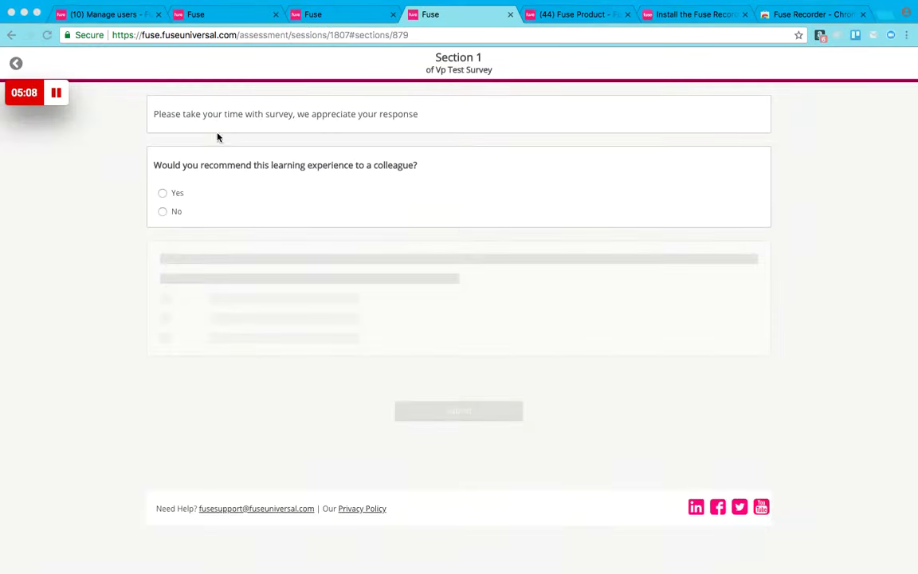
- Answer Yes to recommending the learning experience, and select Very useful and Quick to complete as the reasons
left_click(163, 194)
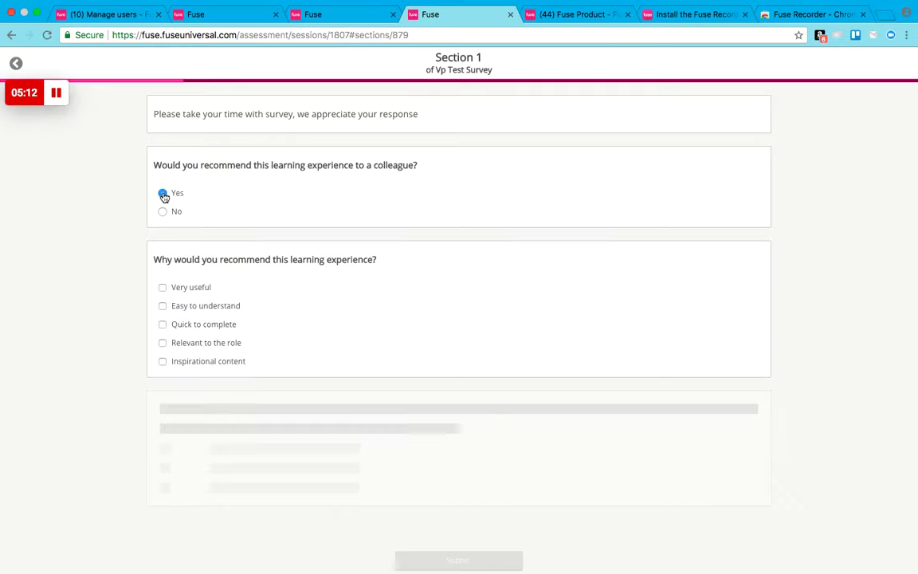
left_click(163, 287)
left_click(163, 325)
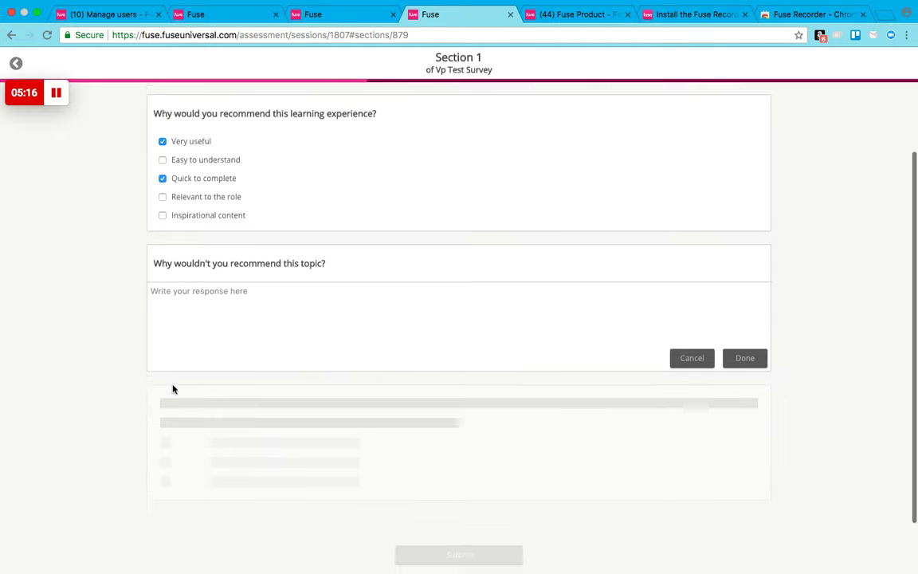
- Answer N/A to why the topic wouldn't be recommended, and rate the office etiquette knowledge 7
left_click(242, 269)
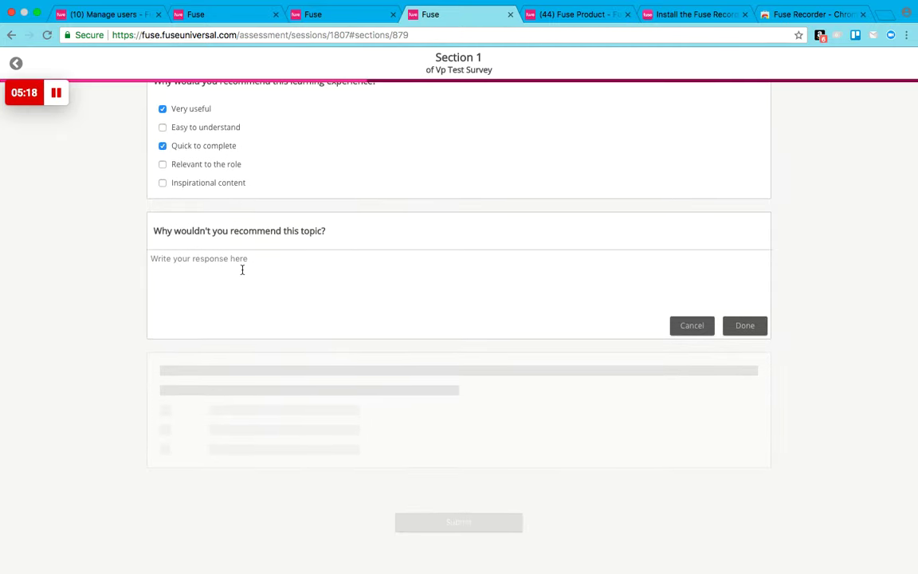
type("N/A")
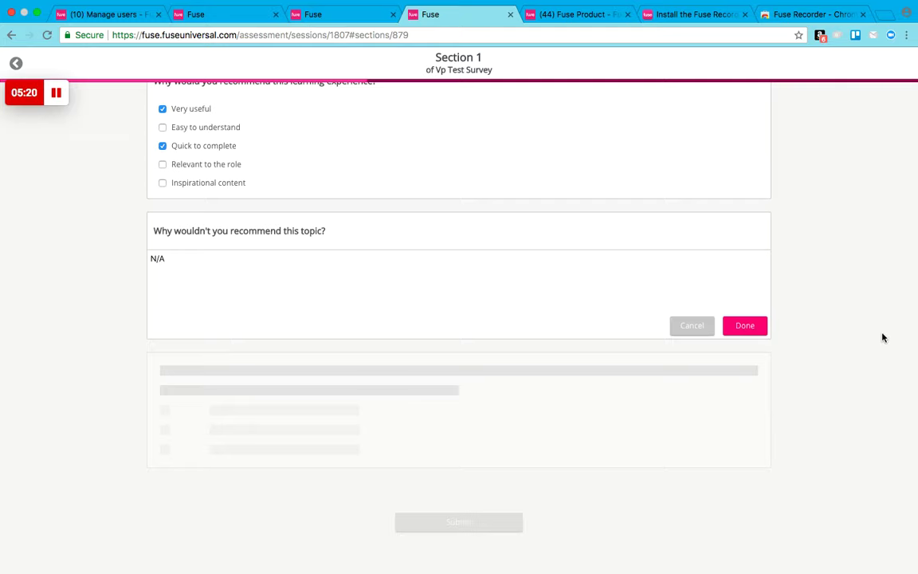
left_click(752, 330)
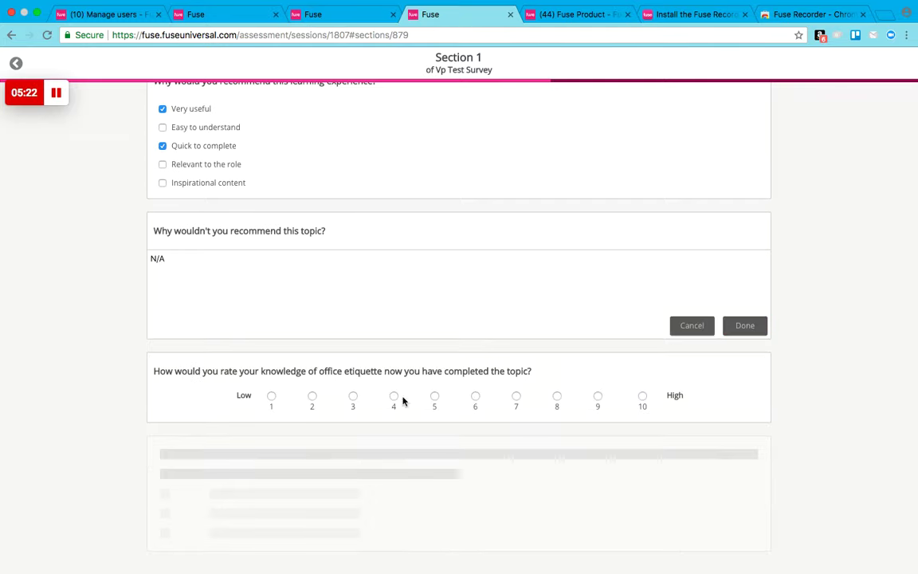
left_click(516, 396)
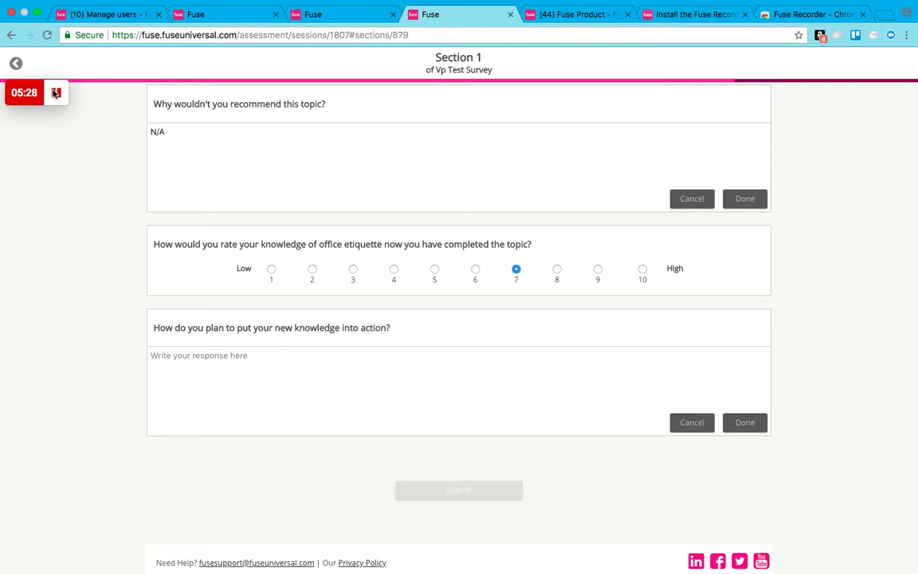
- Answer "Stop being loud!" to how the new knowledge will be put into action, and submit the survey
type("S")
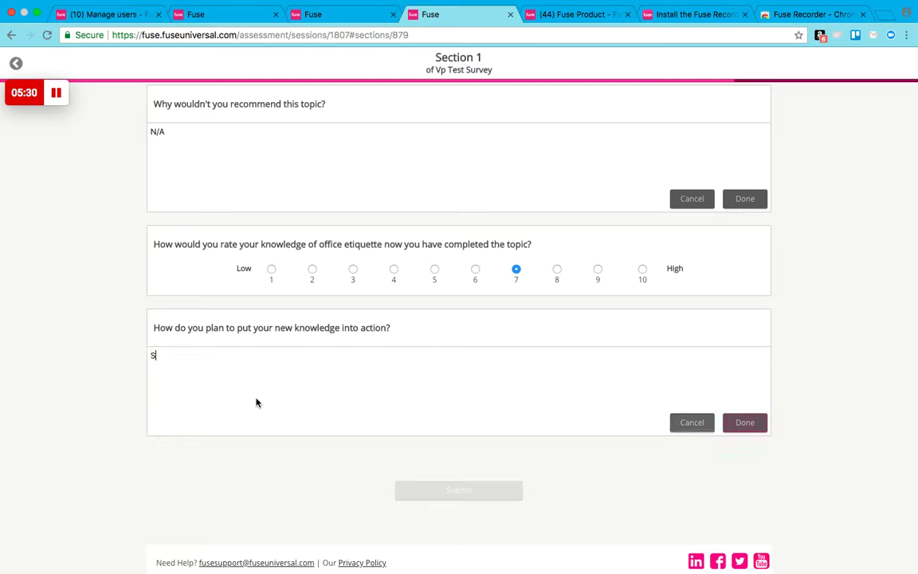
type("top bein")
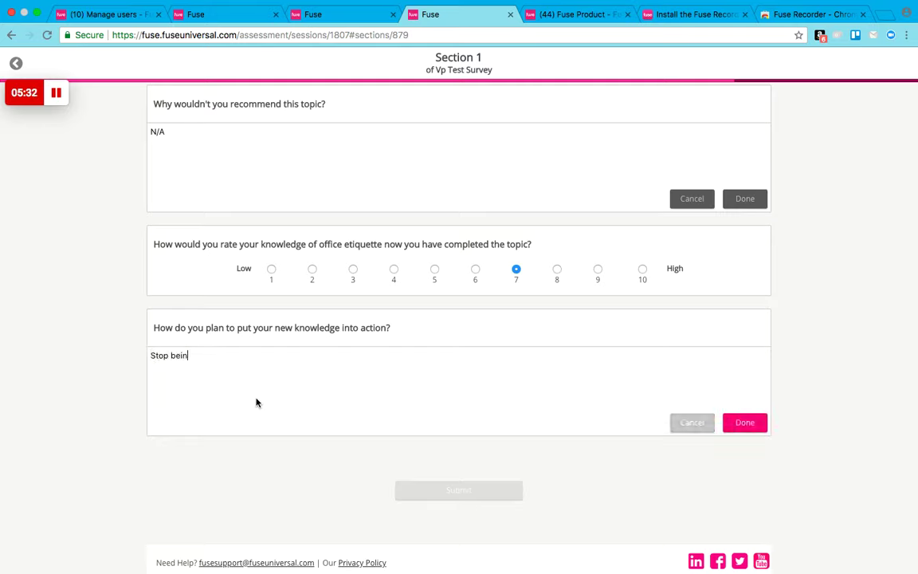
type("g loud!")
left_click(748, 423)
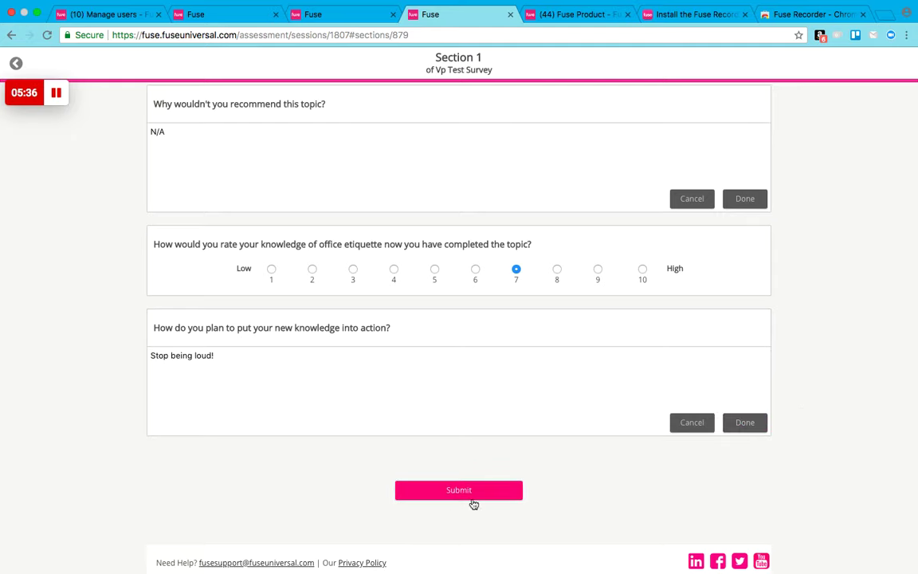
left_click(449, 494)
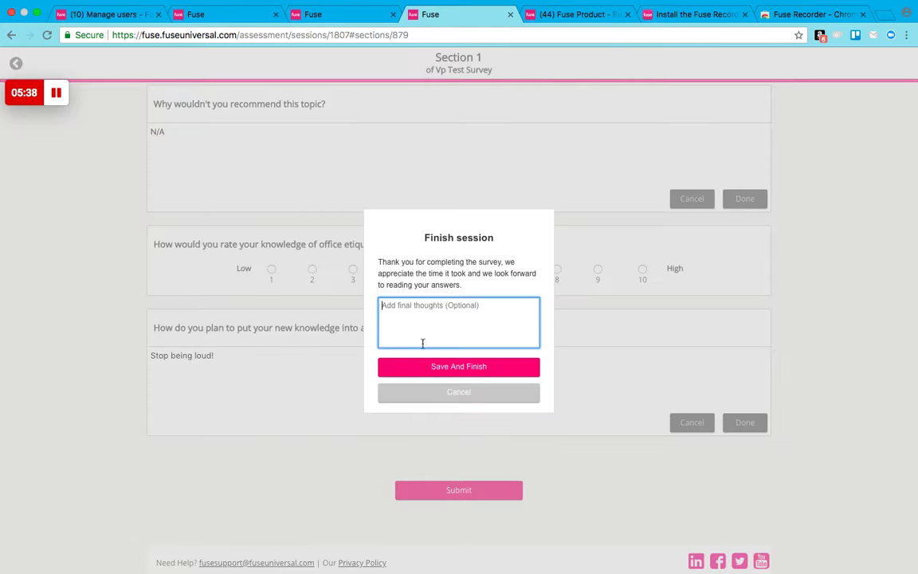